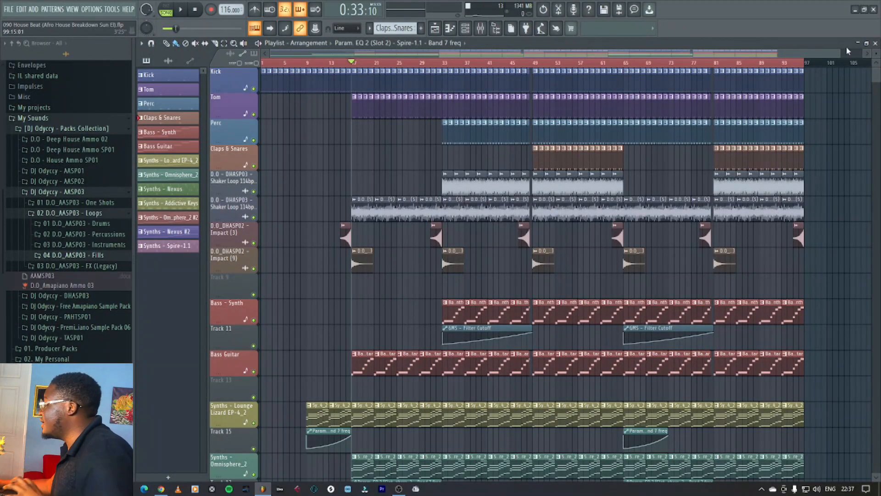
Select the intro section from bar 1 up to bar 17 on the playlist timeline and play it through
{"action": "mouse_move", "coordinate": [837, 56]}
{"action": "left_mouse_down"}
{"action": "mouse_move", "coordinate": [879, 68]}
{"action": "mouse_move", "coordinate": [826, 64]}
{"action": "mouse_move", "coordinate": [835, 64]}
{"action": "left_mouse_up"}
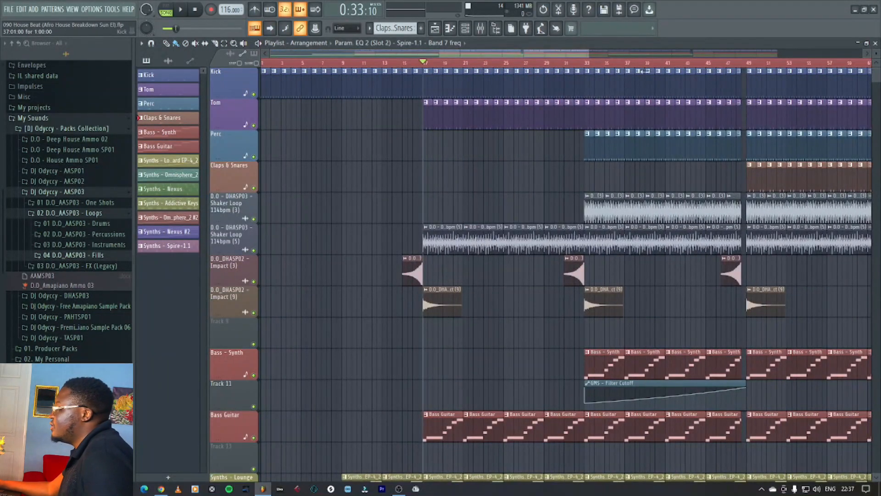
{"action": "left_click_drag", "start_coordinate": [588, 53], "coordinate": [358, 63]}
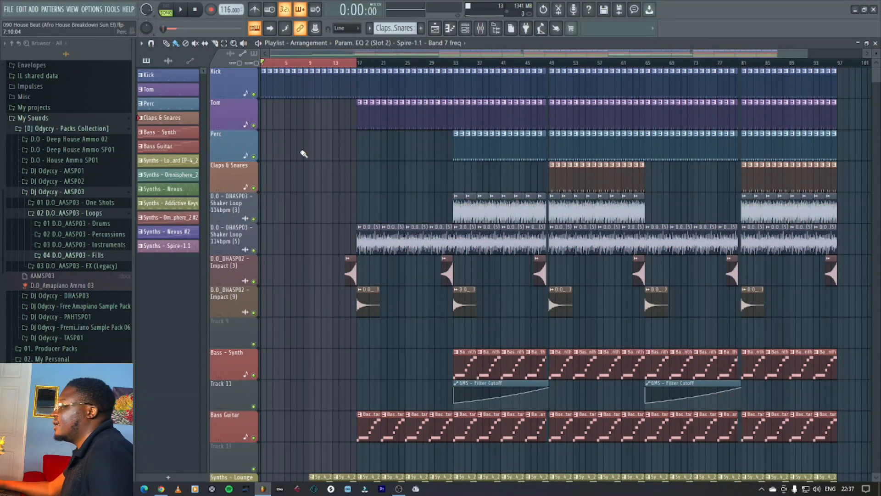
{"action": "key", "text": "space"}
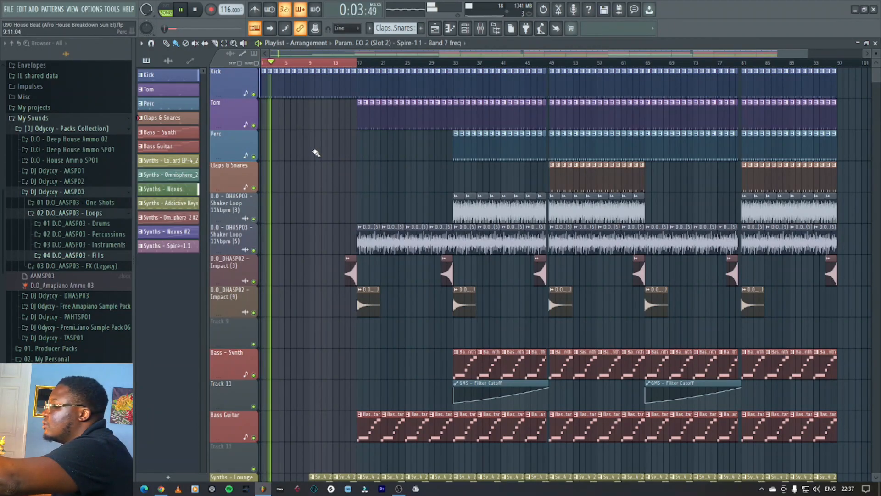
{"action": "scroll", "coordinate": [317, 153], "scroll_direction": "down", "scroll_amount": 6}
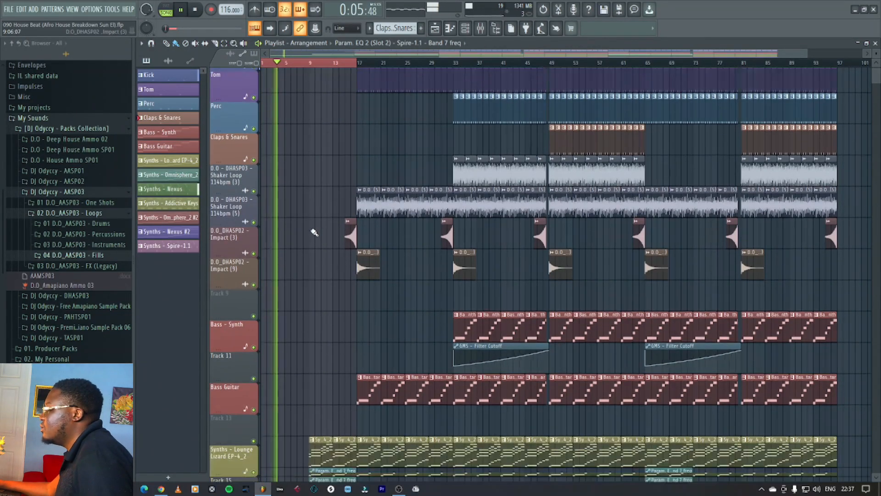
{"action": "scroll", "coordinate": [312, 232], "scroll_direction": "down", "scroll_amount": 4}
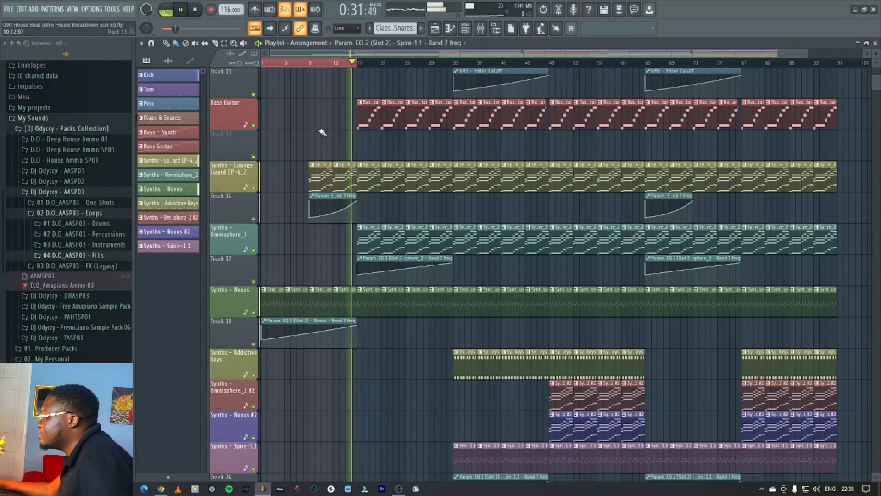
{"action": "key", "text": "space"}
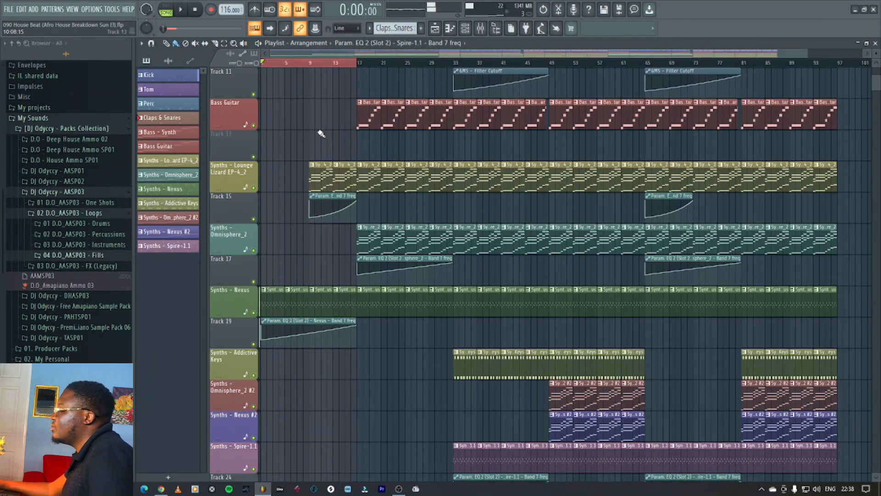
{"action": "scroll", "coordinate": [321, 135], "scroll_direction": "up", "scroll_amount": 5}
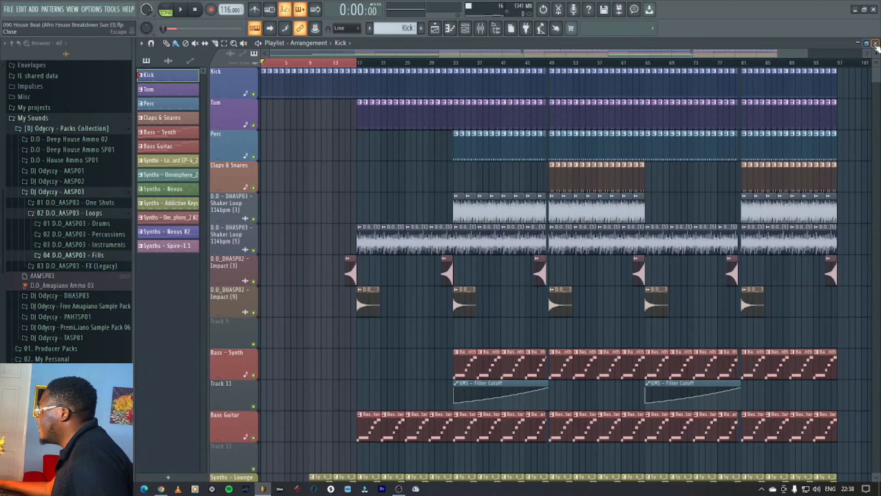
Inspect the sampler settings of the D.O - DHASP03 - Kick (2) channel and return to the playlist
{"action": "left_click", "coordinate": [876, 45]}
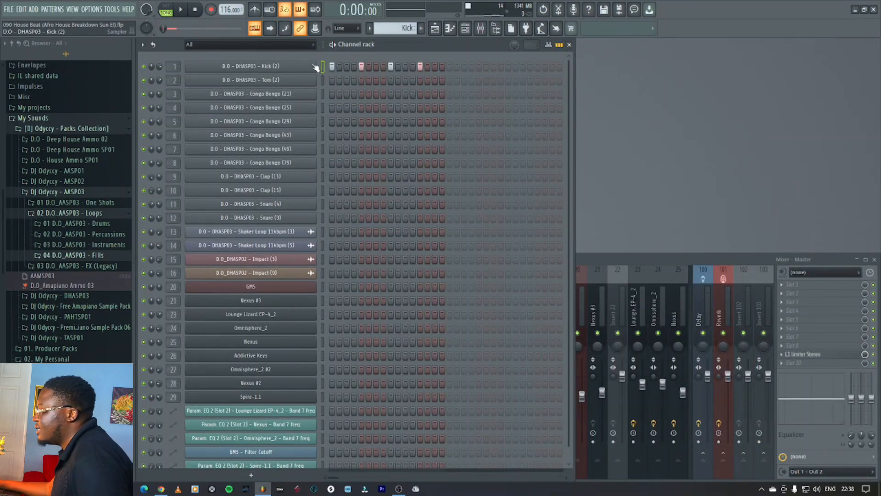
{"action": "left_click", "coordinate": [298, 68]}
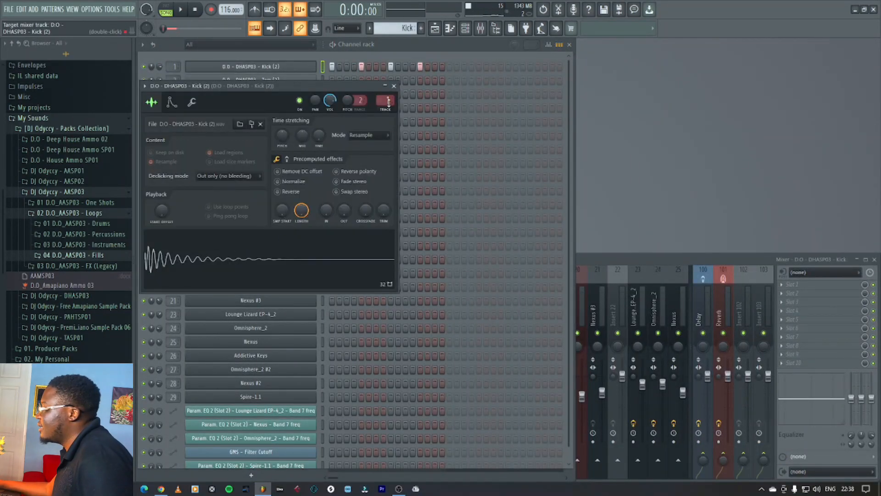
{"action": "left_click", "coordinate": [397, 88]}
{"action": "left_click", "coordinate": [438, 29]}
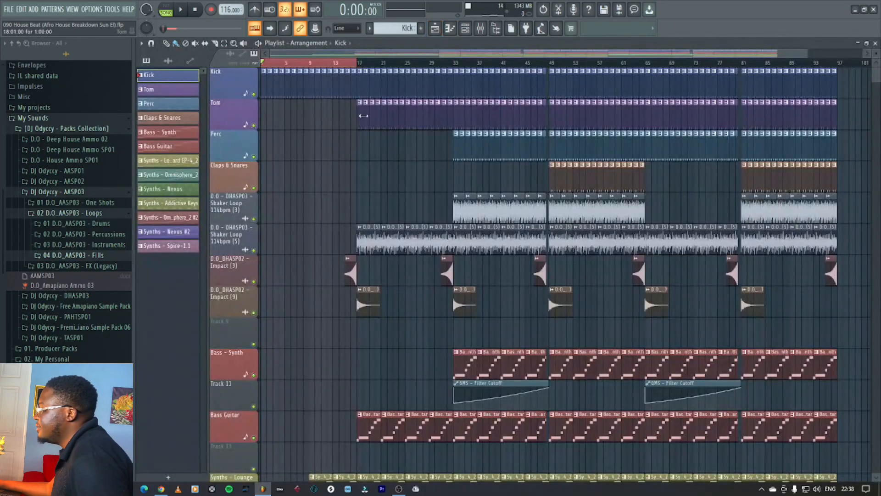
Open the Synths - Nexus pattern in the piano roll and examine its full melody
{"action": "scroll", "coordinate": [291, 232], "scroll_direction": "down", "scroll_amount": 10}
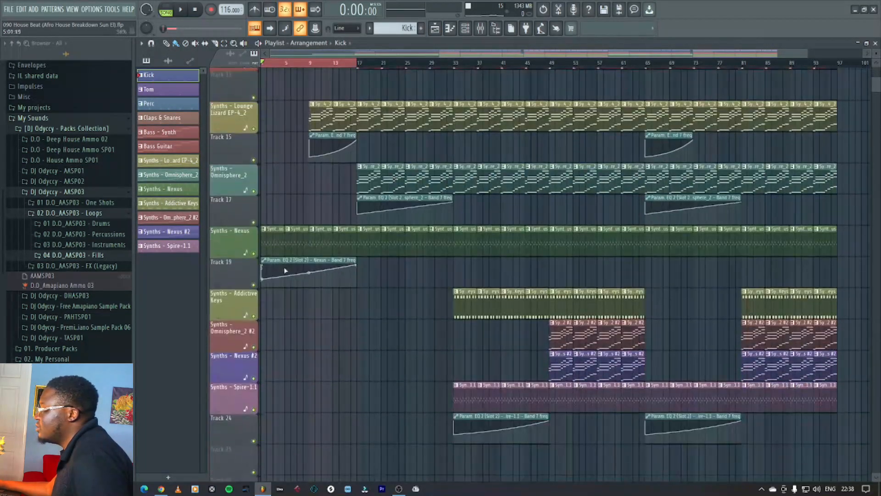
{"action": "double_click", "coordinate": [285, 258]}
{"action": "left_click", "coordinate": [395, 345]}
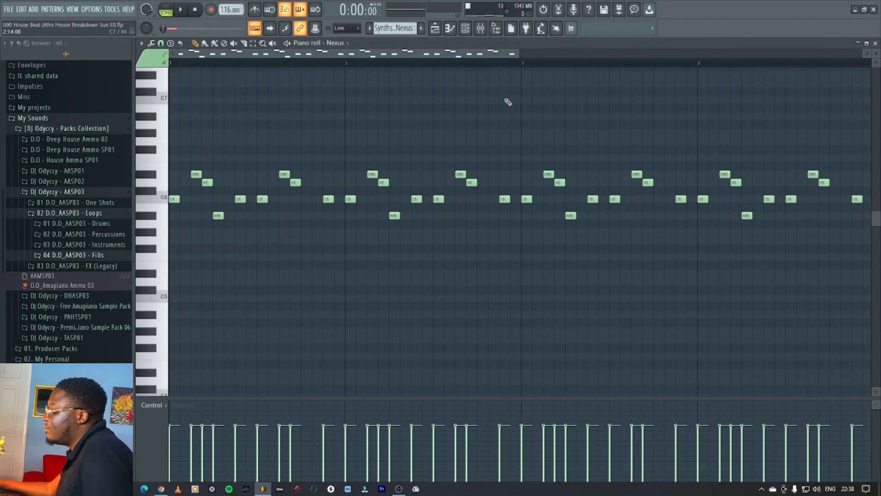
{"action": "left_click_drag", "start_coordinate": [522, 57], "coordinate": [789, 54]}
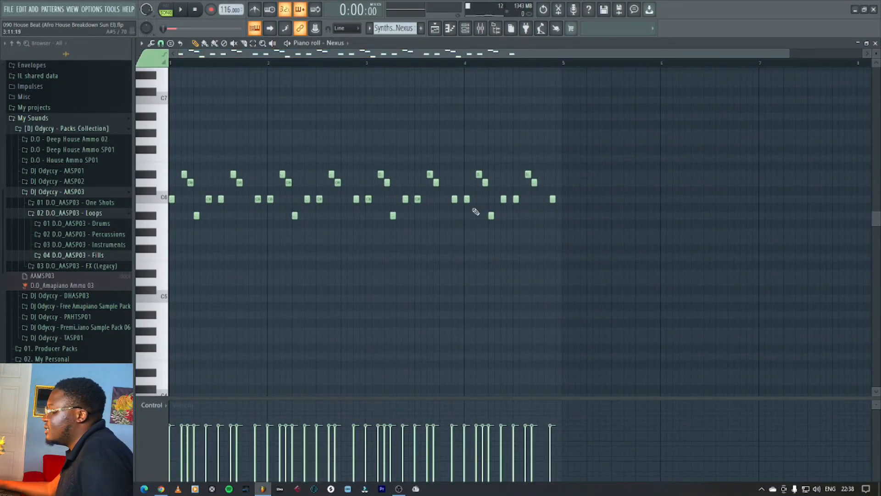
{"action": "left_click", "coordinate": [875, 43]}
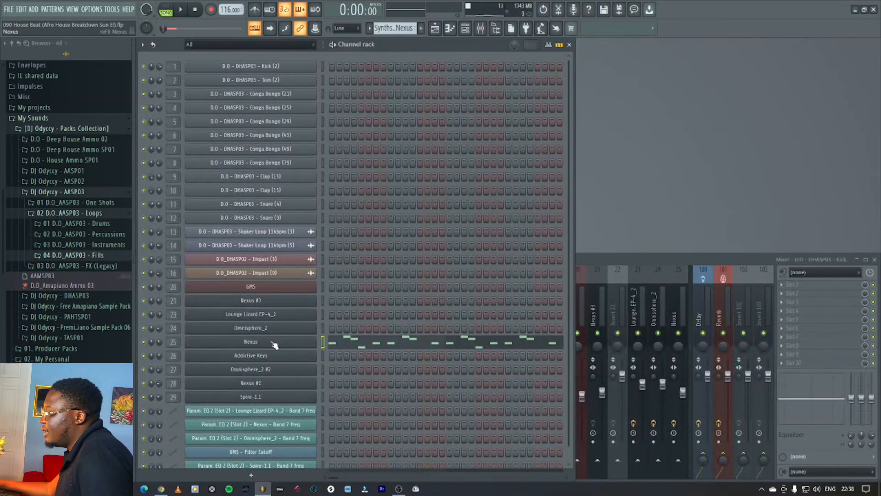
Check which preset the Nexus synth channel uses, and return to the playlist
{"action": "left_click", "coordinate": [295, 343]}
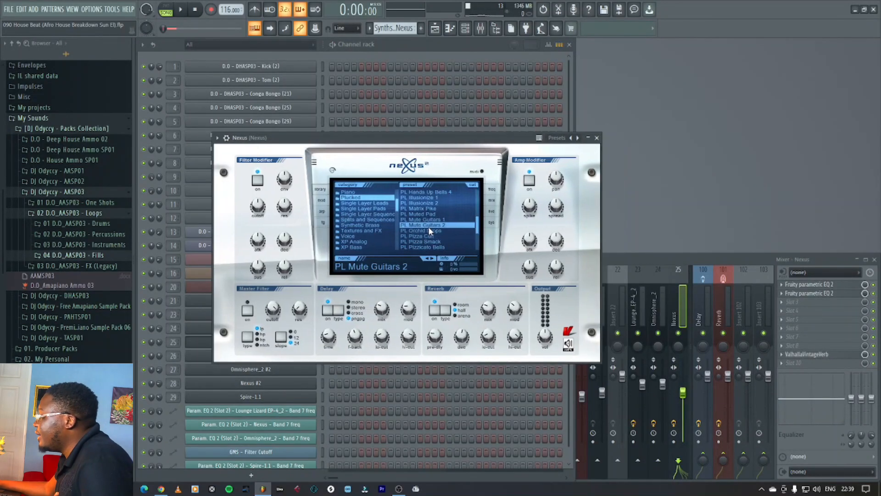
{"action": "left_click", "coordinate": [597, 138]}
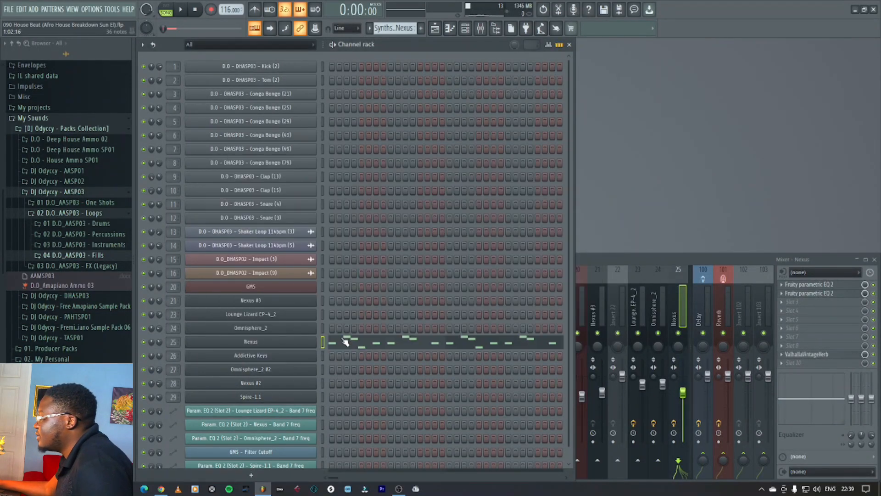
{"action": "left_click", "coordinate": [436, 31]}
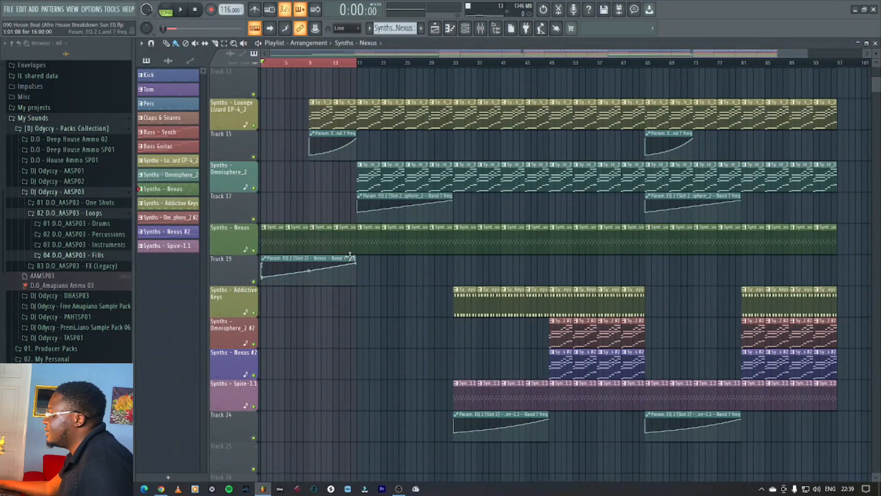
Select the Nexus Band 7 freq automation clip and open the Fruity parametric EQ 2 in slot 2 of the Nexus mixer track
{"action": "scroll", "coordinate": [350, 256], "scroll_direction": "up", "scroll_amount": 2}
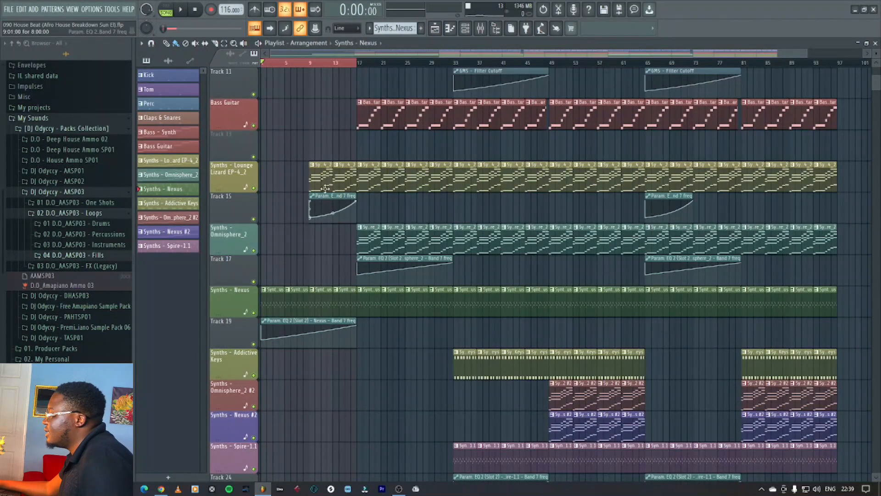
{"action": "left_click", "coordinate": [283, 322]}
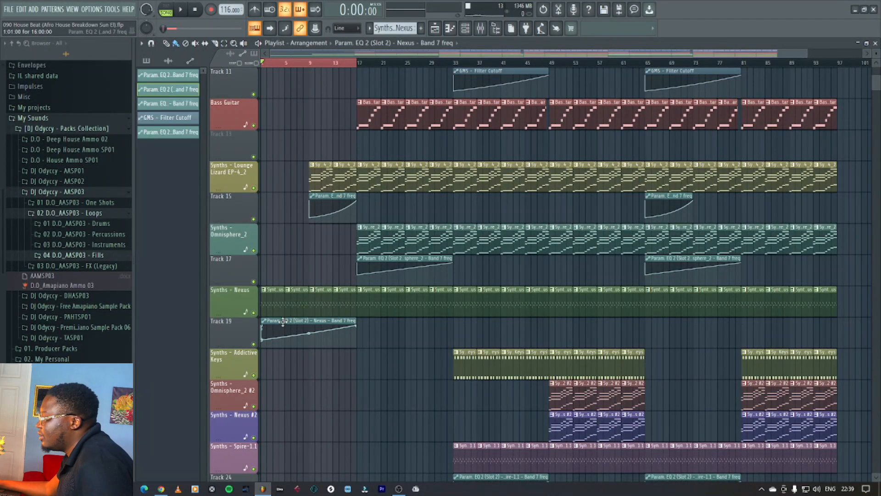
{"action": "left_click", "coordinate": [482, 30]}
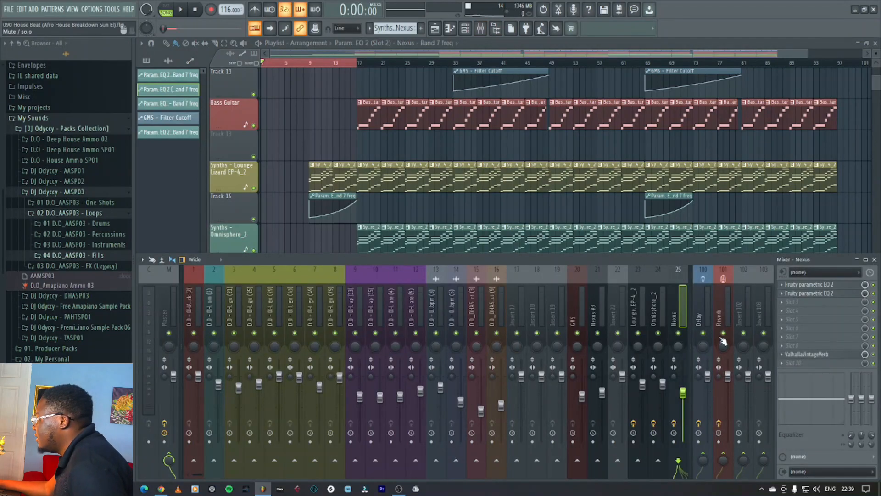
{"action": "left_click", "coordinate": [829, 295]}
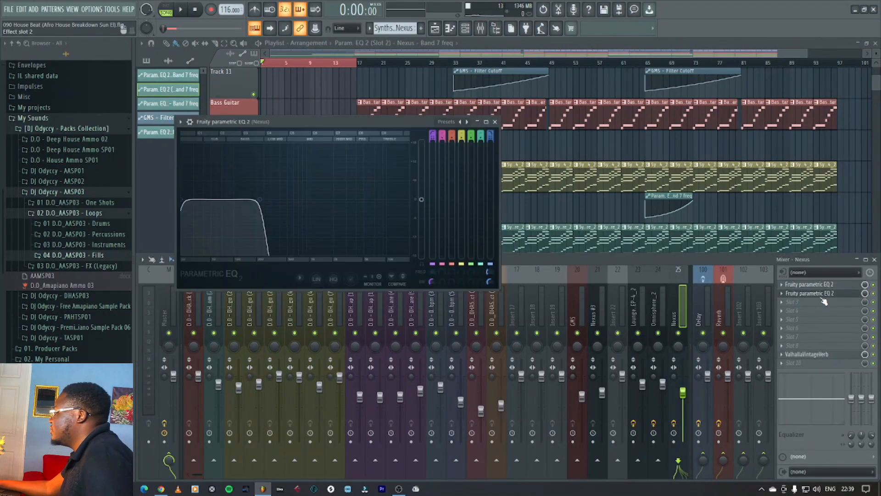
{"action": "left_click_drag", "start_coordinate": [366, 127], "coordinate": [471, 138]}
Play the intro to watch the Nexus EQ's low-pass sweep, and close the EQ and the mixer
{"action": "key", "text": "space"}
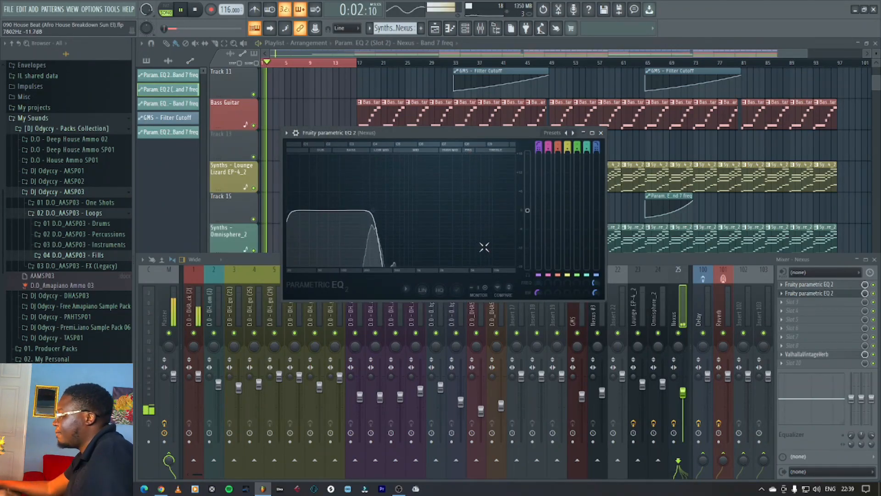
{"action": "key", "text": "space"}
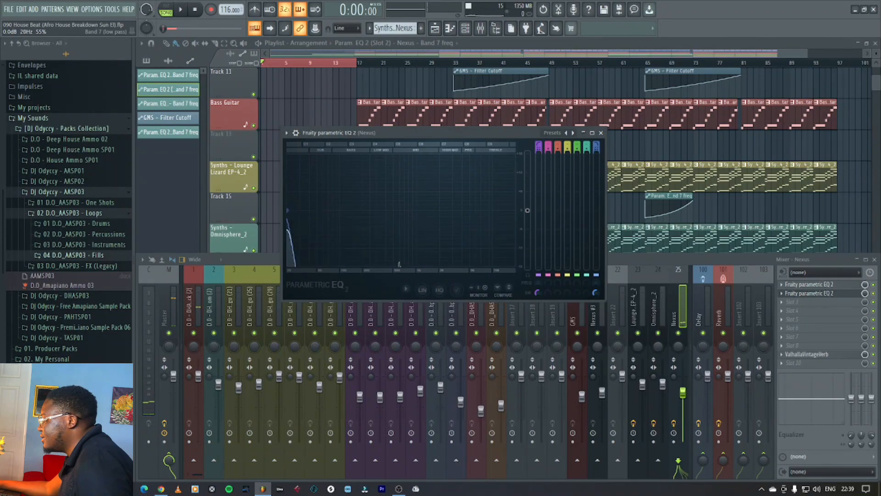
{"action": "key", "text": "space"}
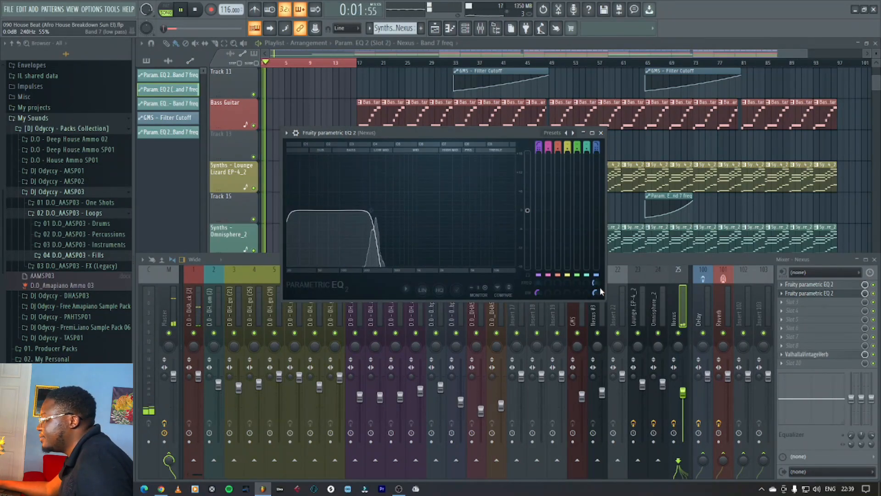
{"action": "left_click", "coordinate": [600, 132]}
{"action": "key", "text": "F9"}
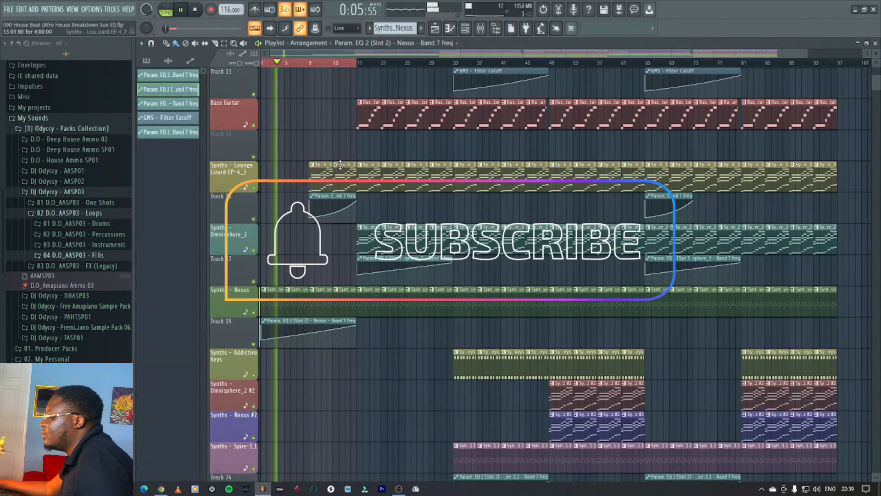
{"action": "key", "text": "space"}
Examine the chords of the Synths - Lounge Lizard EP-4_2 pattern in the piano roll from its first bar, and return to the playlist
{"action": "double_click", "coordinate": [319, 173]}
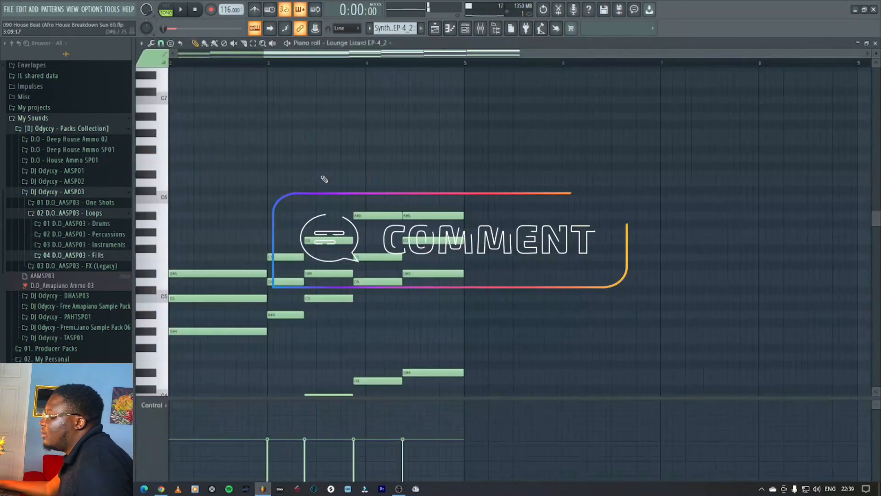
{"action": "left_click_drag", "start_coordinate": [265, 54], "coordinate": [73, 56]}
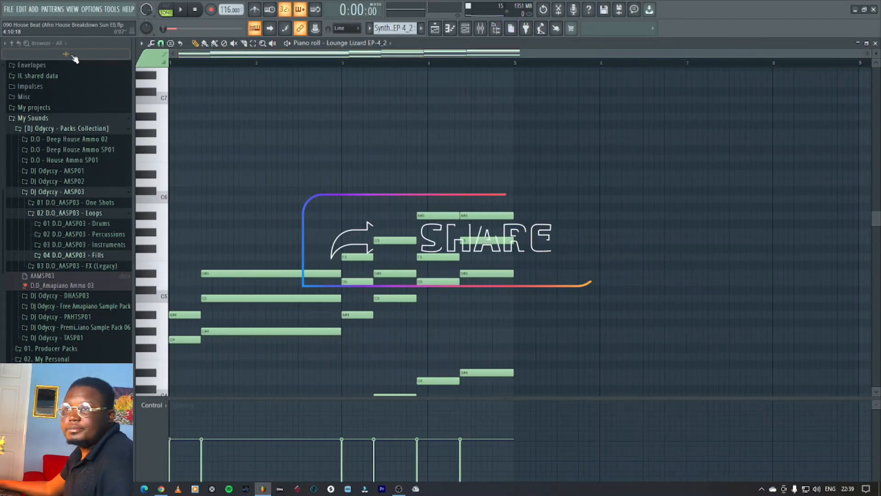
{"action": "key", "text": "space"}
{"action": "key", "text": "space"}
{"action": "key", "text": "F5"}
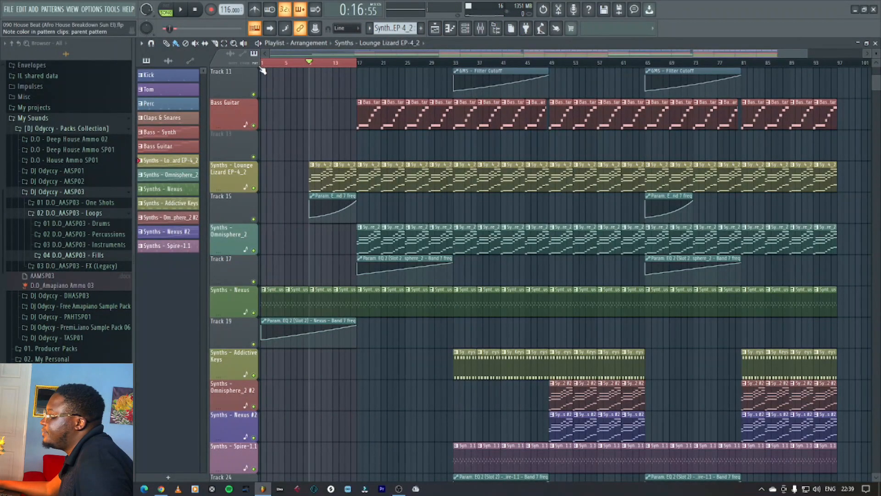
Loop playback from bar 9 up to bar 17 and open the slot 2 Fruity parametric EQ 2 on the Lounge Lizard EP-4_2 mixer track
{"action": "key", "text": "space"}
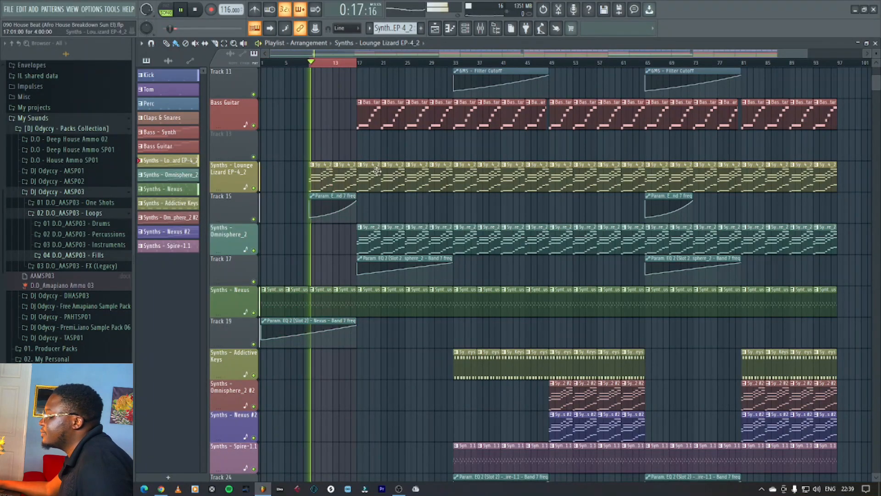
{"action": "key", "text": "F9"}
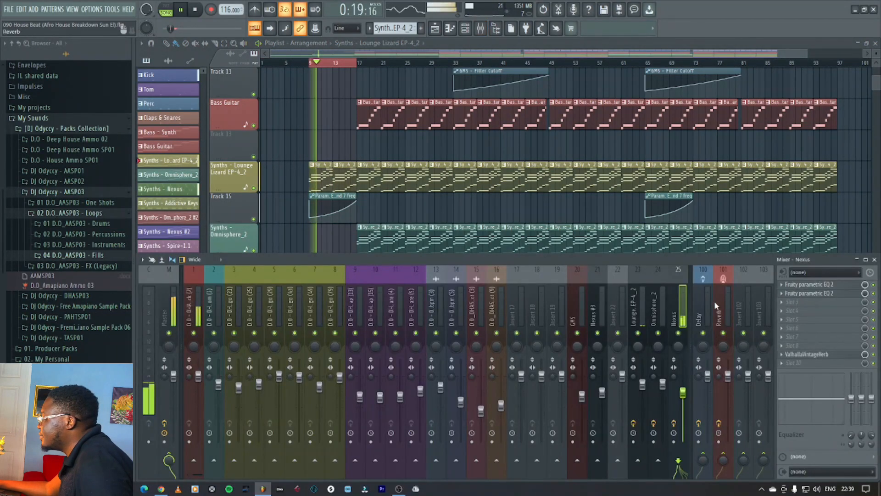
{"action": "key", "text": "F9"}
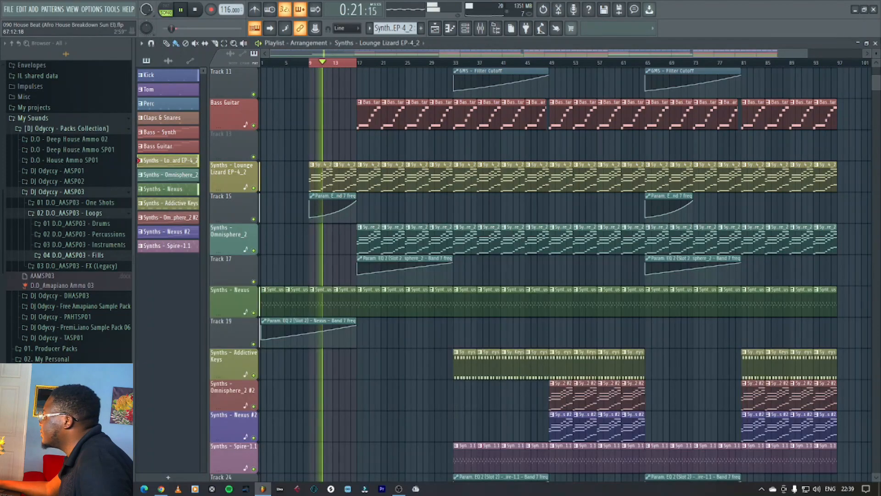
{"action": "left_click", "coordinate": [875, 43]}
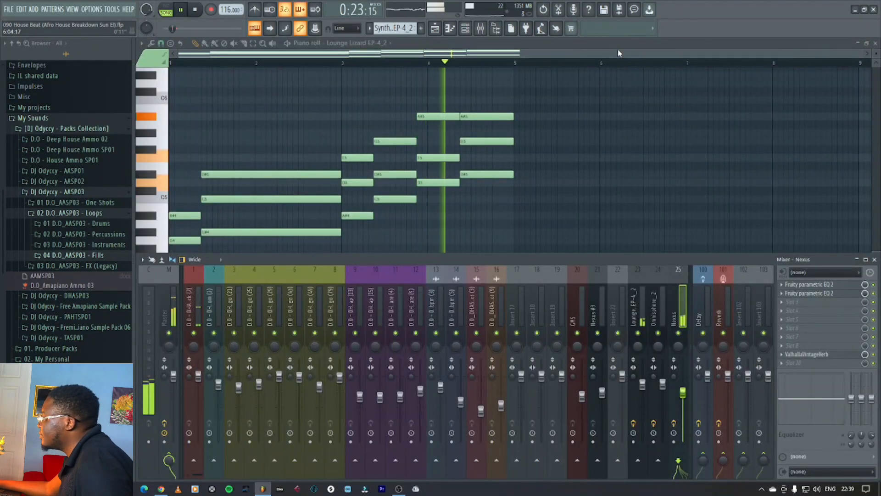
{"action": "key", "text": "F9"}
{"action": "key", "text": "F9"}
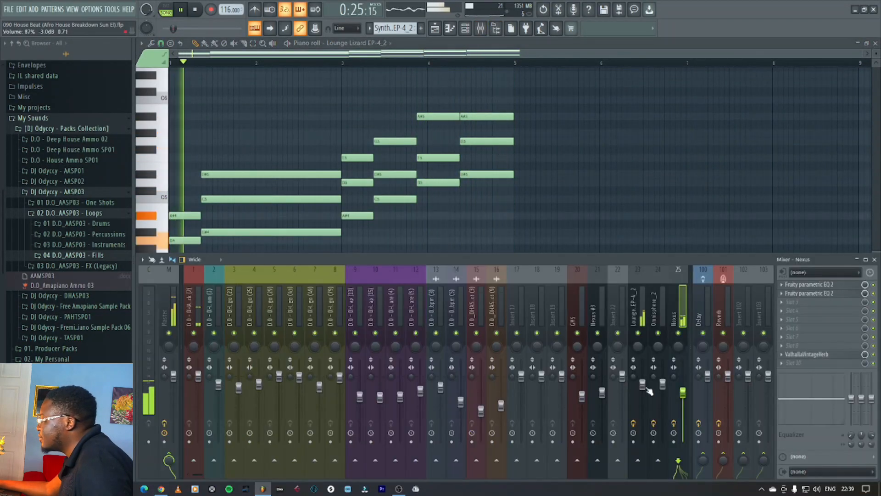
{"action": "left_click", "coordinate": [647, 389]}
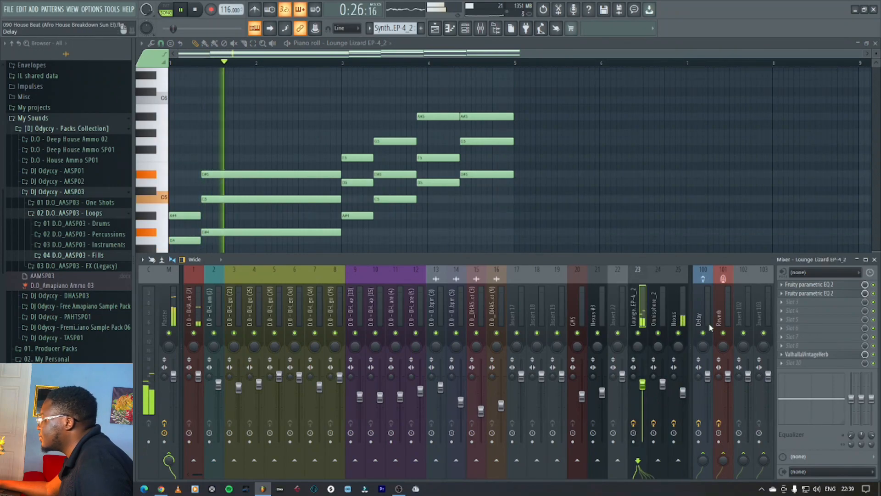
{"action": "left_click", "coordinate": [836, 295]}
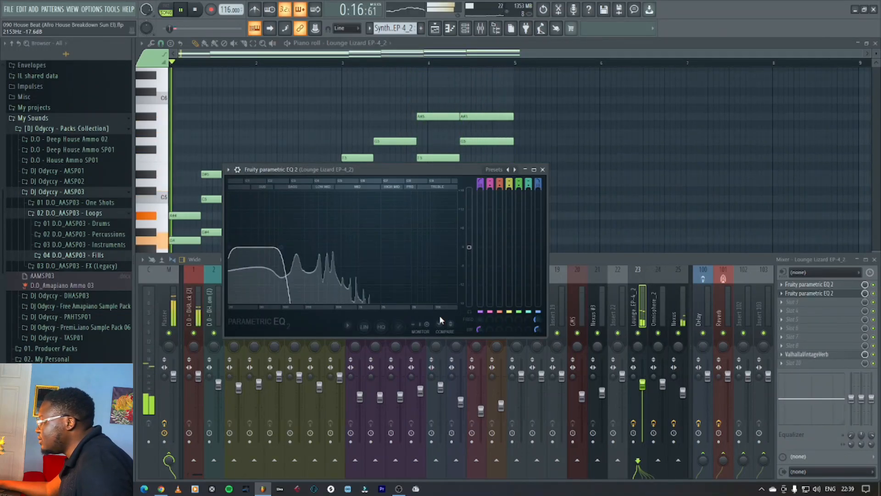
Stop playback, then inspect the ValhallaVintageVerb and the slot 1 Fruity parametric EQ 2 on the Lounge Lizard EP-4_2 mixer track
{"action": "key", "text": "space"}
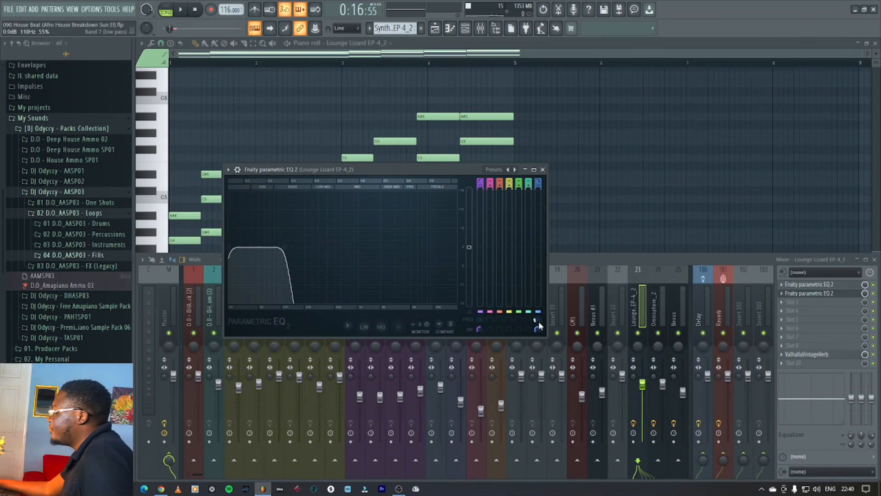
{"action": "left_click", "coordinate": [543, 170]}
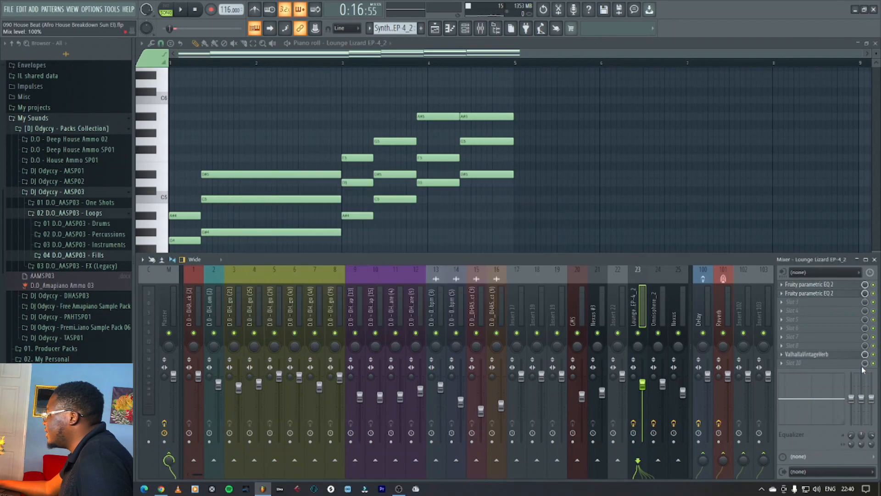
{"action": "left_click", "coordinate": [796, 360]}
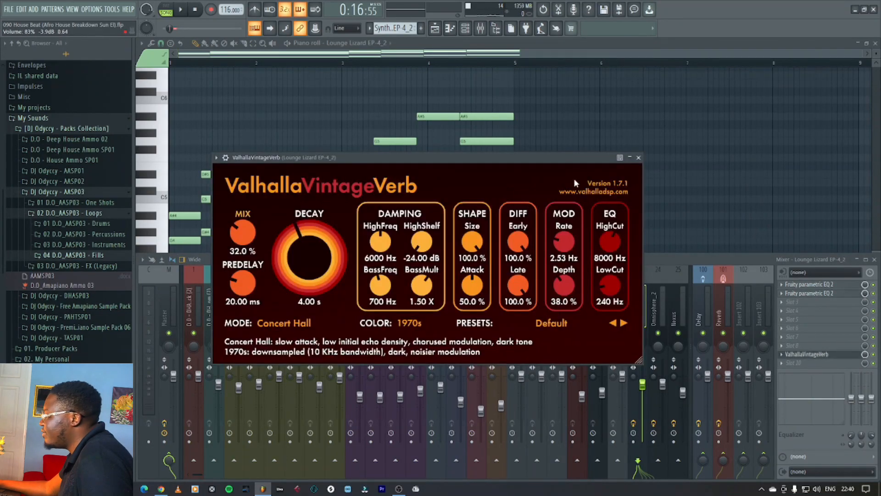
{"action": "left_click", "coordinate": [639, 158]}
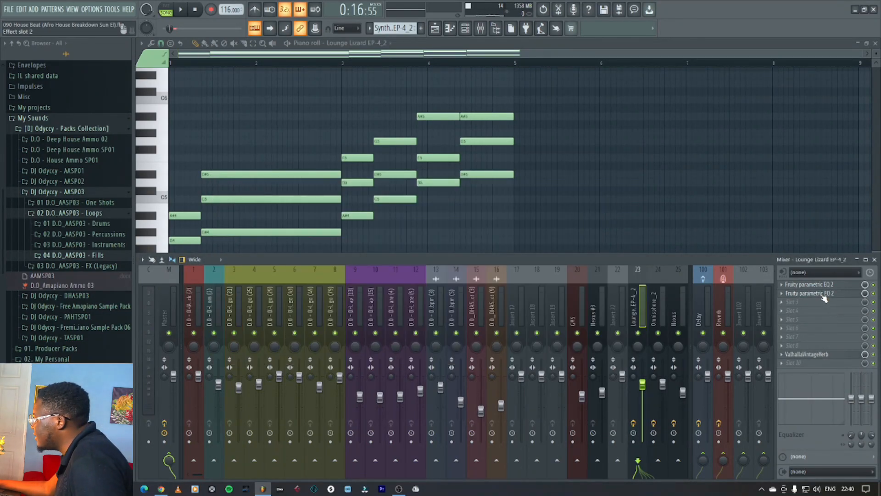
{"action": "left_click", "coordinate": [808, 292]}
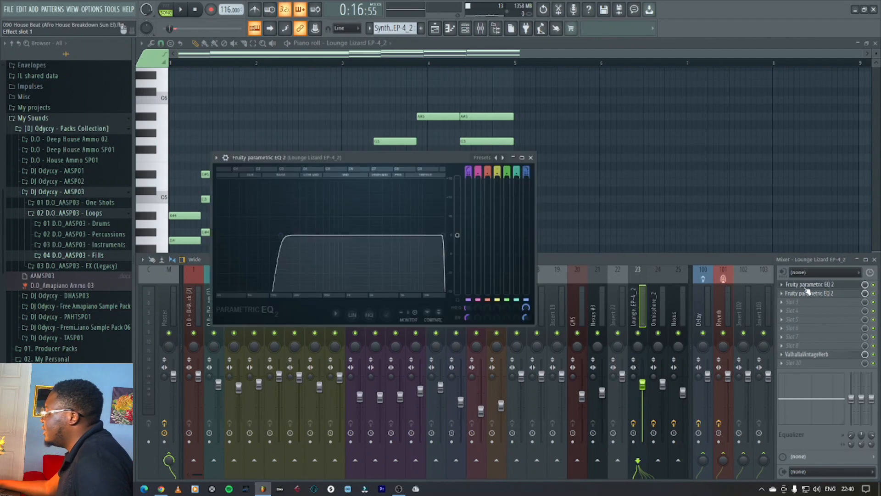
{"action": "left_click", "coordinate": [531, 157]}
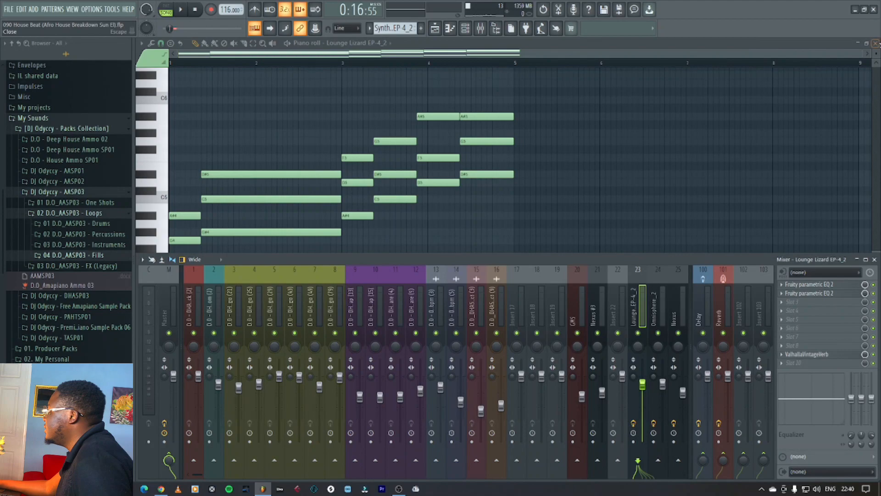
Return from the piano roll to the playlist and set the loop selection from bar 17 up to bar 33
{"action": "left_click", "coordinate": [876, 43]}
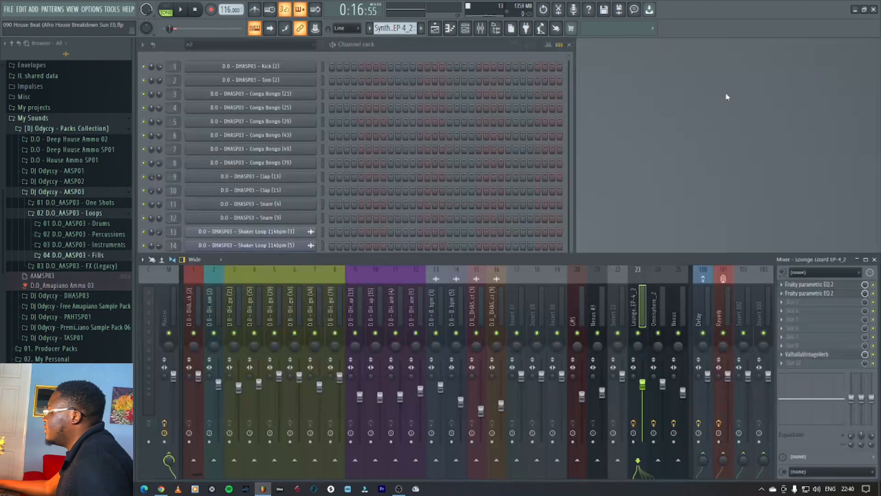
{"action": "left_click", "coordinate": [436, 30]}
{"action": "left_click_drag", "start_coordinate": [360, 67], "coordinate": [454, 66]}
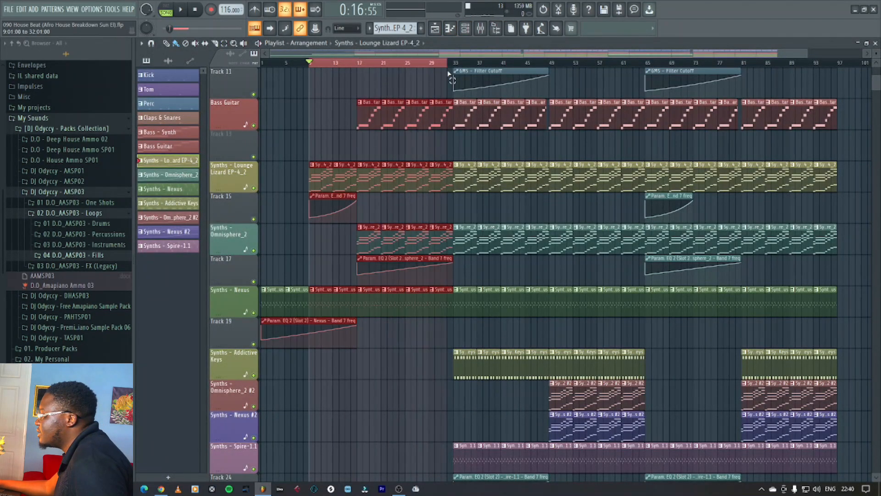
{"action": "left_click_drag", "start_coordinate": [329, 69], "coordinate": [358, 73]}
{"action": "key", "text": "ctrl+d"}
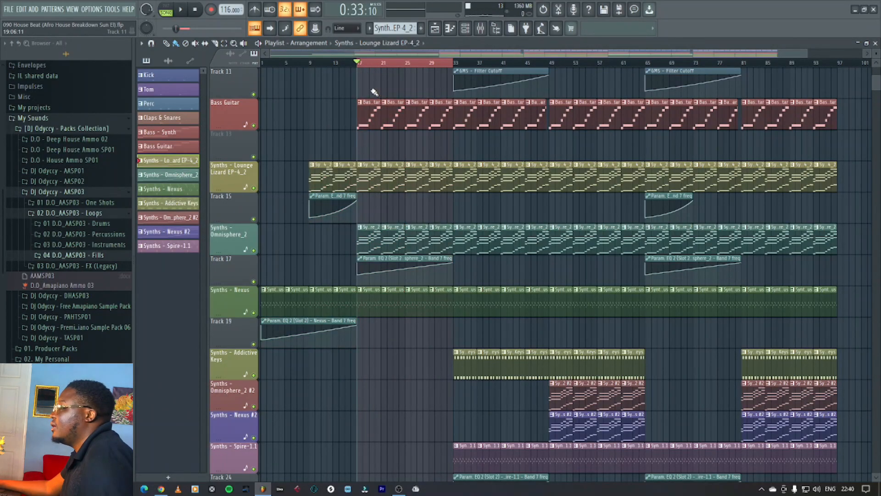
Play from a few bars before bar 17 and examine which drum, bass, synth and automation tracks come in, then stop playback
{"action": "left_click", "coordinate": [339, 62]}
{"action": "key", "text": "space"}
{"action": "scroll", "coordinate": [405, 149], "scroll_direction": "up", "scroll_amount": 5}
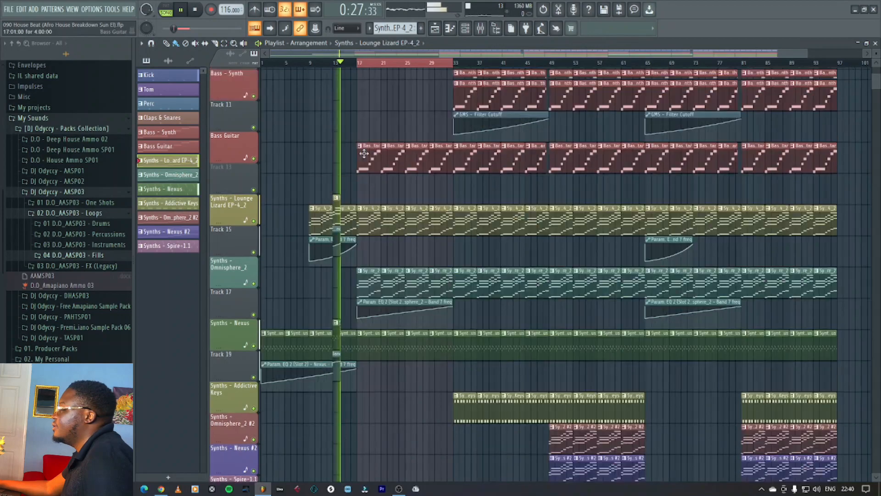
{"action": "scroll", "coordinate": [406, 149], "scroll_direction": "up", "scroll_amount": 5}
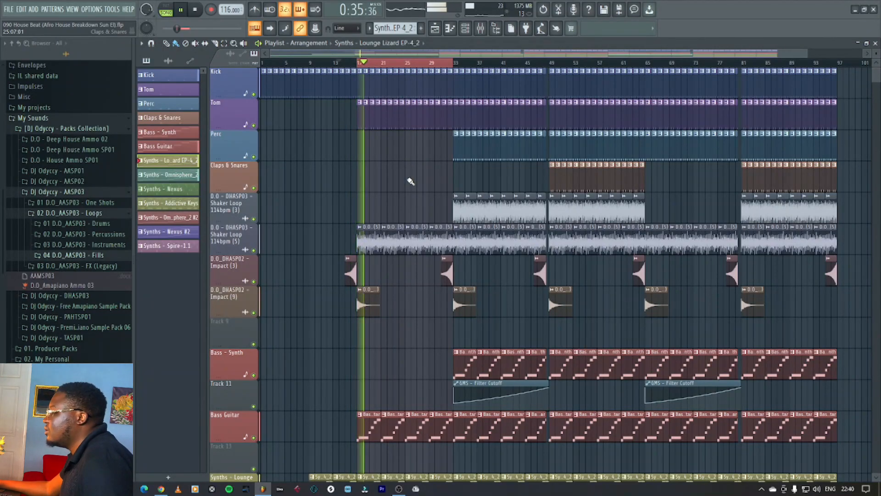
{"action": "scroll", "coordinate": [408, 239], "scroll_direction": "down", "scroll_amount": 6}
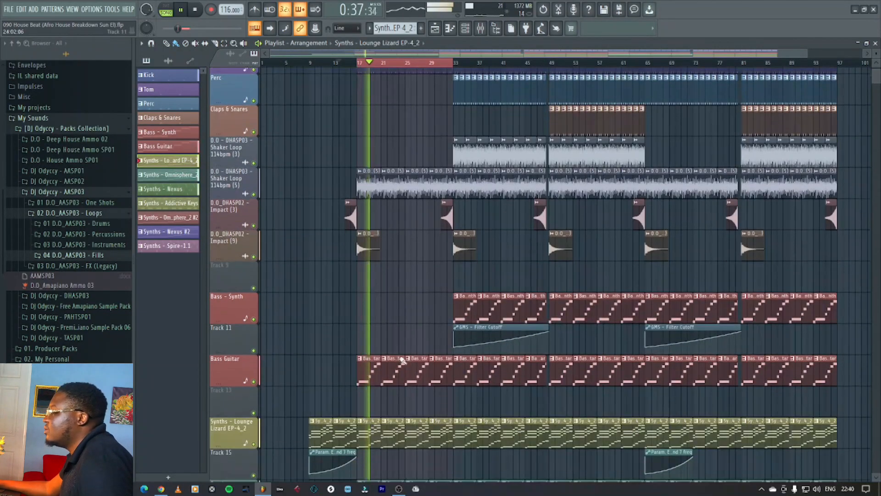
{"action": "scroll", "coordinate": [409, 308], "scroll_direction": "down", "scroll_amount": 5}
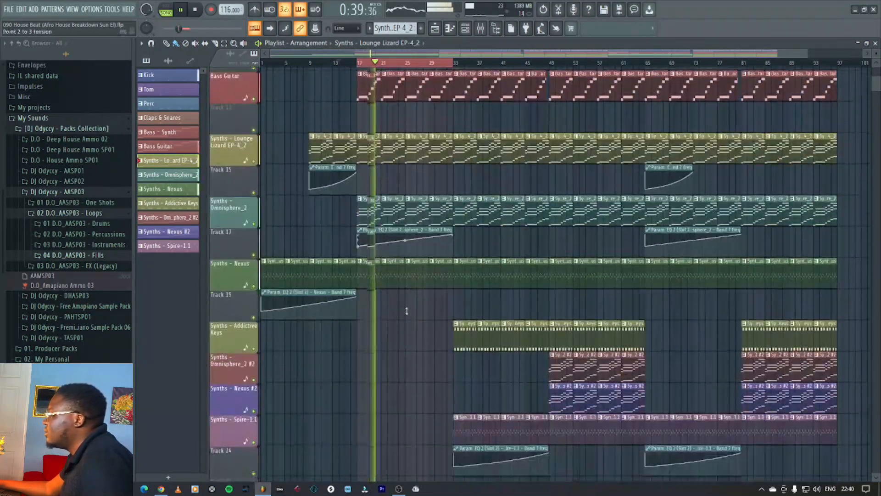
{"action": "scroll", "coordinate": [410, 311], "scroll_direction": "up", "scroll_amount": 7}
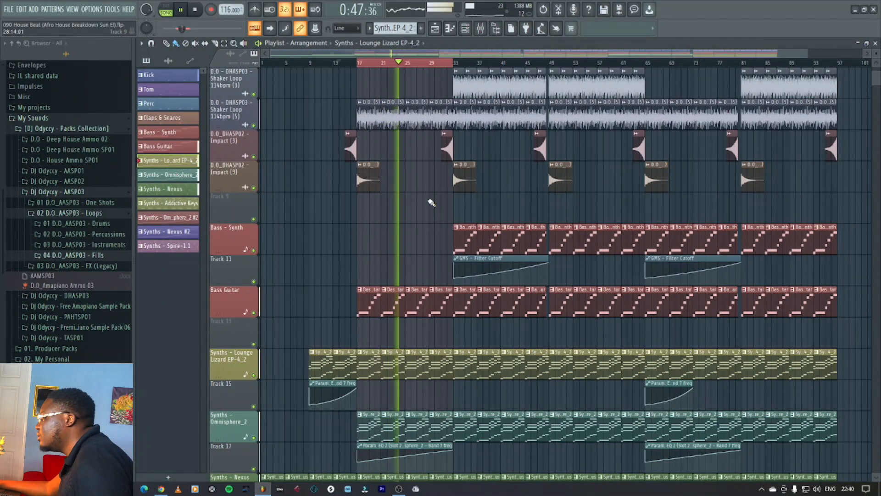
{"action": "scroll", "coordinate": [427, 201], "scroll_direction": "up", "scroll_amount": 4}
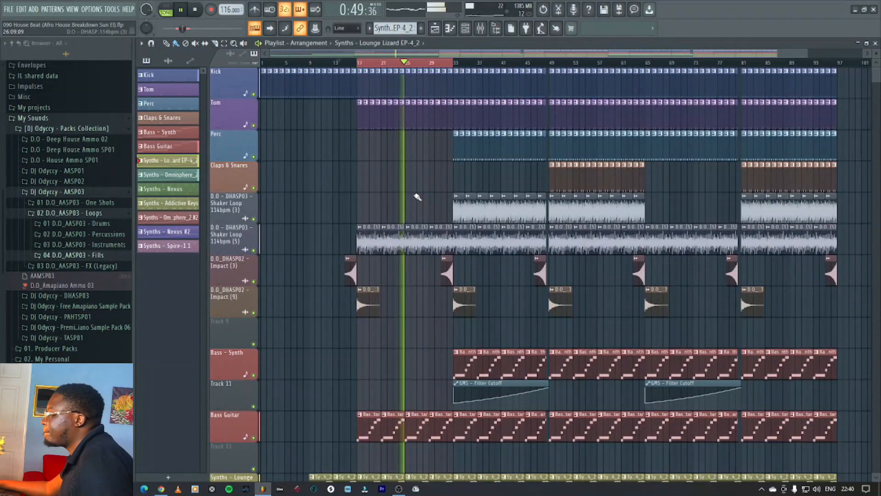
{"action": "key", "text": "space"}
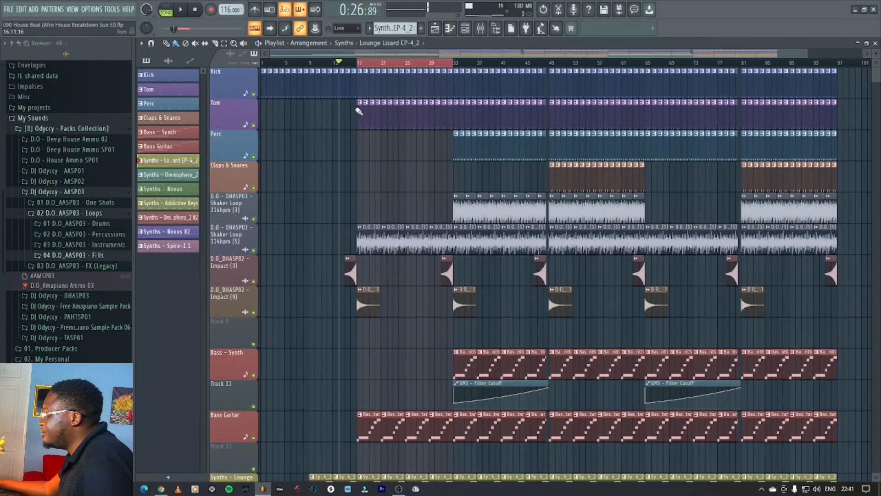
Inspect the Tom pattern's steps in the channel rack and its mixer track's effect slots, then return to the playlist
{"action": "left_click", "coordinate": [360, 110]}
{"action": "left_click", "coordinate": [876, 43]}
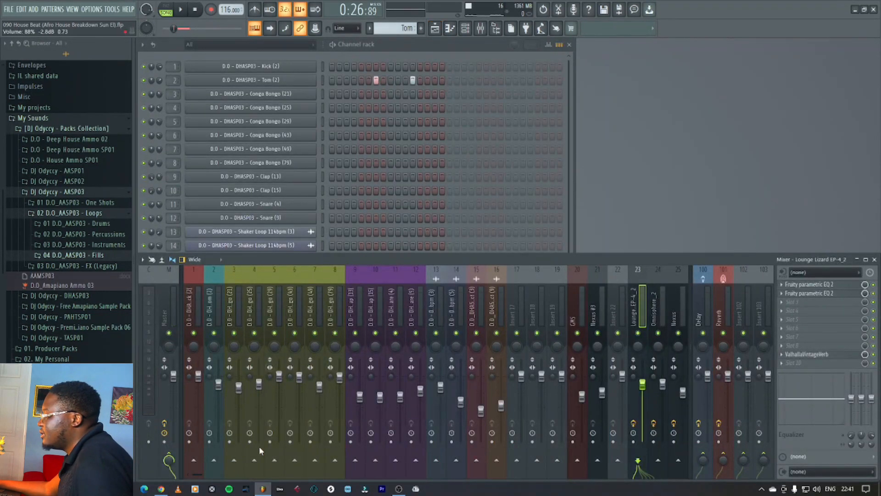
{"action": "left_click", "coordinate": [219, 314]}
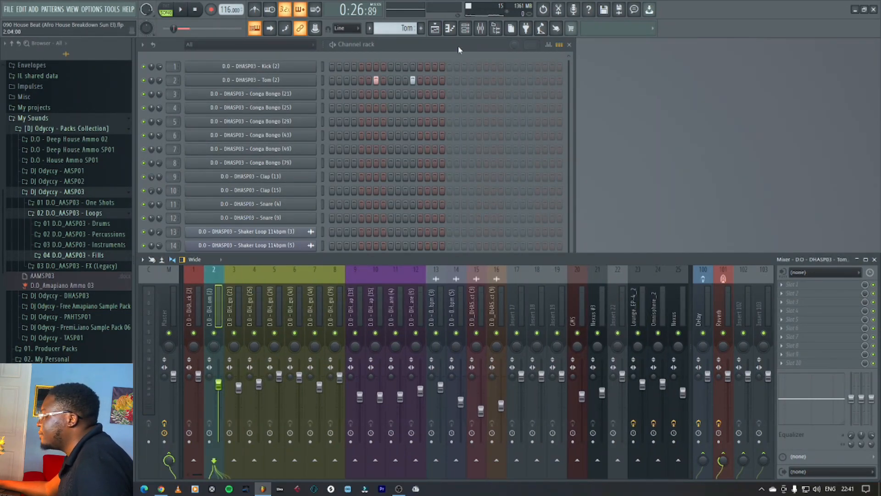
{"action": "left_click", "coordinate": [434, 28]}
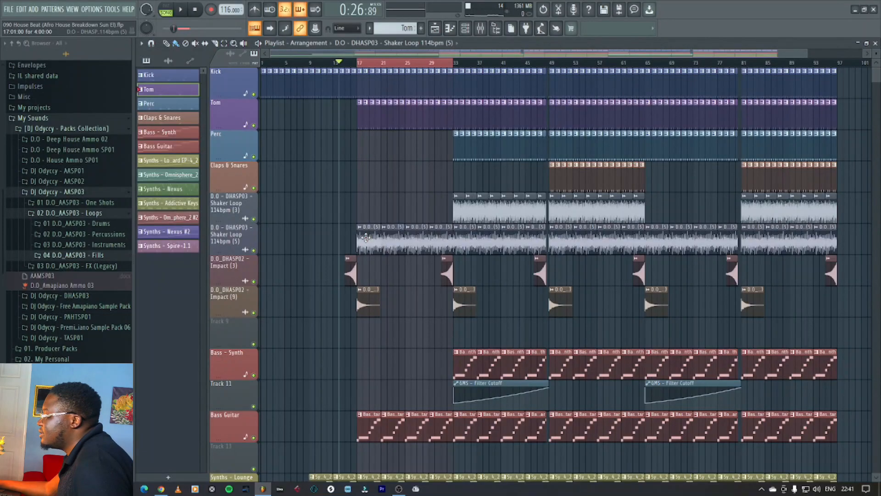
Play from bar 17 and briefly solo the D.O - DHASP03 - Shaker Loop 114bpm (5) track
{"action": "left_click", "coordinate": [366, 237]}
{"action": "left_click", "coordinate": [362, 66]}
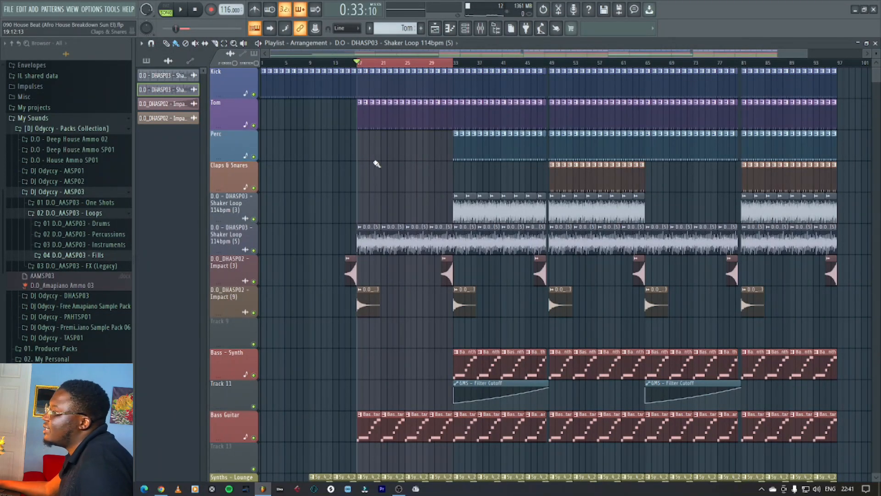
{"action": "key", "text": "space"}
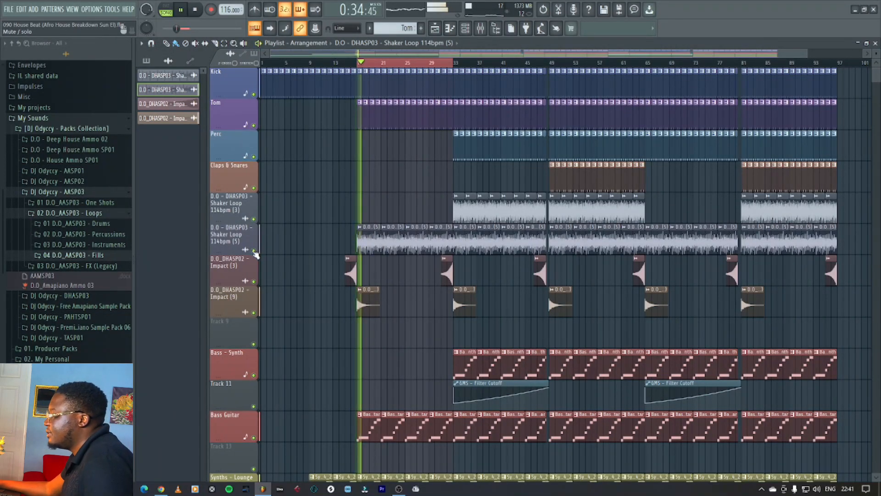
{"action": "left_click", "coordinate": [254, 250], "text": "ctrl"}
{"action": "left_click", "coordinate": [254, 250], "text": "ctrl"}
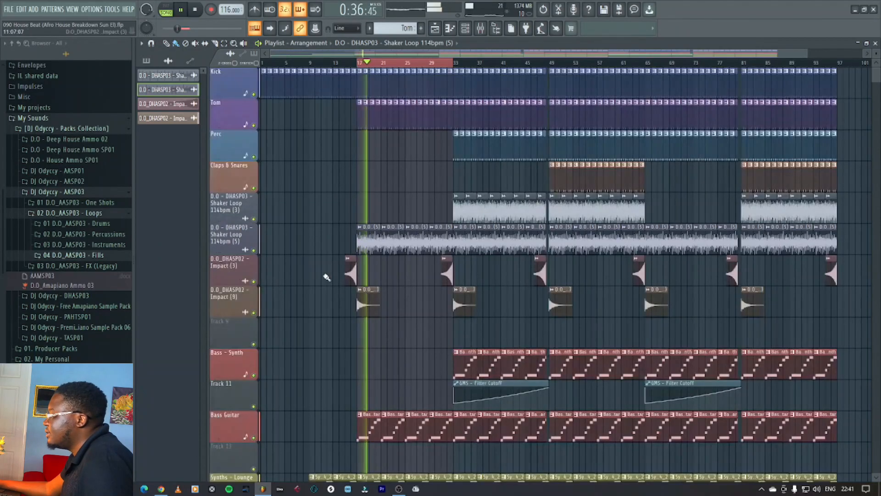
Stop playback, solo the Bass Guitar track, and play it from bar 17
{"action": "scroll", "coordinate": [420, 347], "scroll_direction": "down", "scroll_amount": 3}
{"action": "scroll", "coordinate": [420, 347], "scroll_direction": "down", "scroll_amount": 2}
{"action": "key", "text": "space"}
{"action": "left_click", "coordinate": [254, 281], "text": "ctrl"}
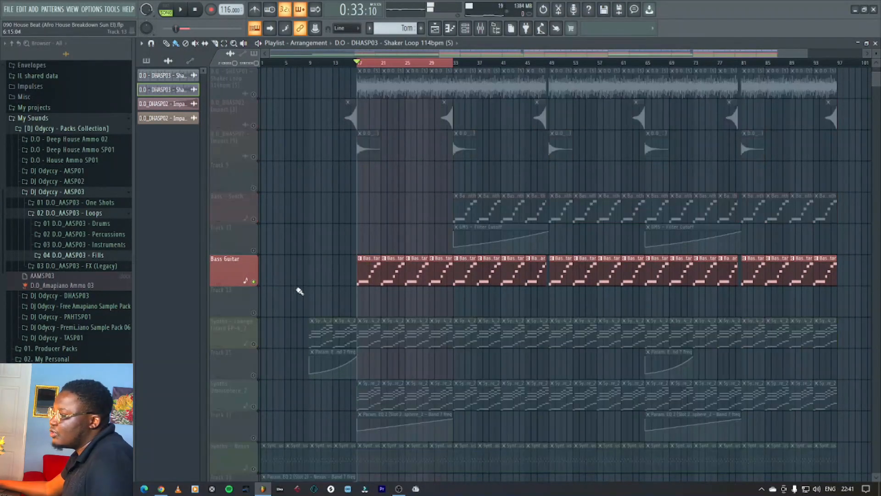
{"action": "key", "text": "space"}
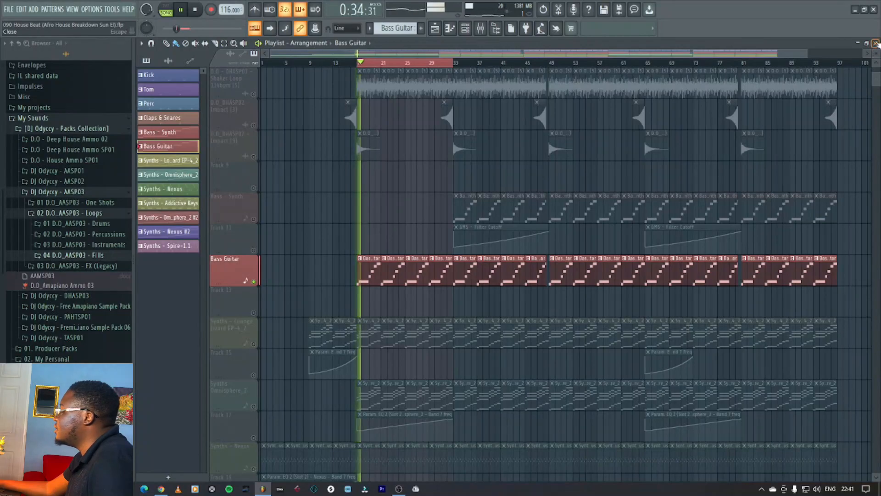
Open the Nexus #3 instrument from the channel rack to view its bass preset, and place its window clear of the rack
{"action": "key", "text": "F5"}
{"action": "left_click", "coordinate": [427, 65]}
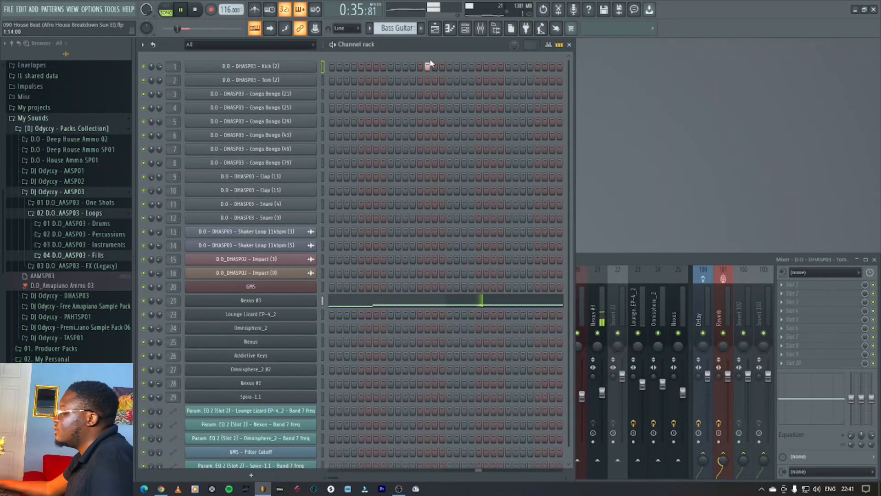
{"action": "left_click", "coordinate": [319, 300]}
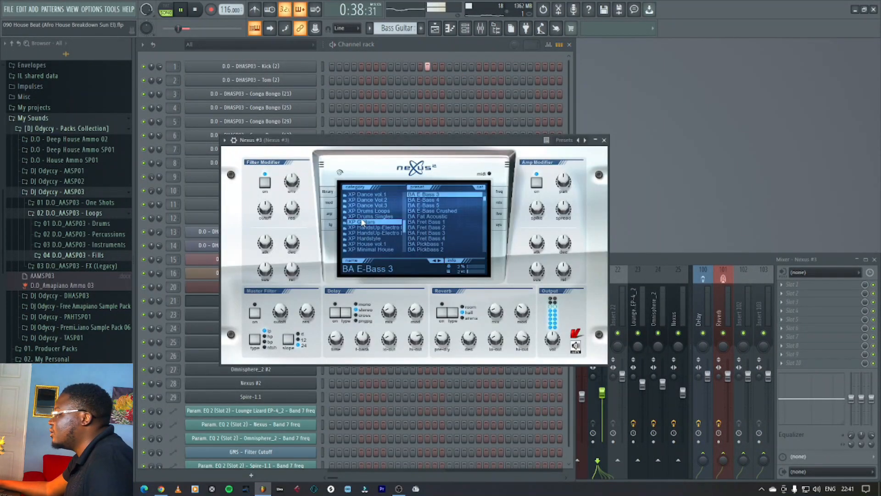
{"action": "left_click", "coordinate": [428, 65]}
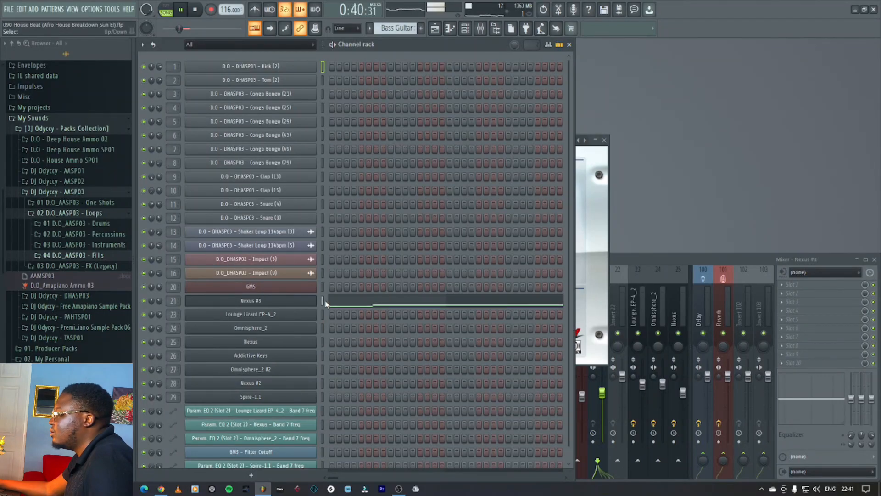
{"action": "left_click", "coordinate": [299, 304]}
{"action": "left_click_drag", "start_coordinate": [433, 146], "coordinate": [644, 66]}
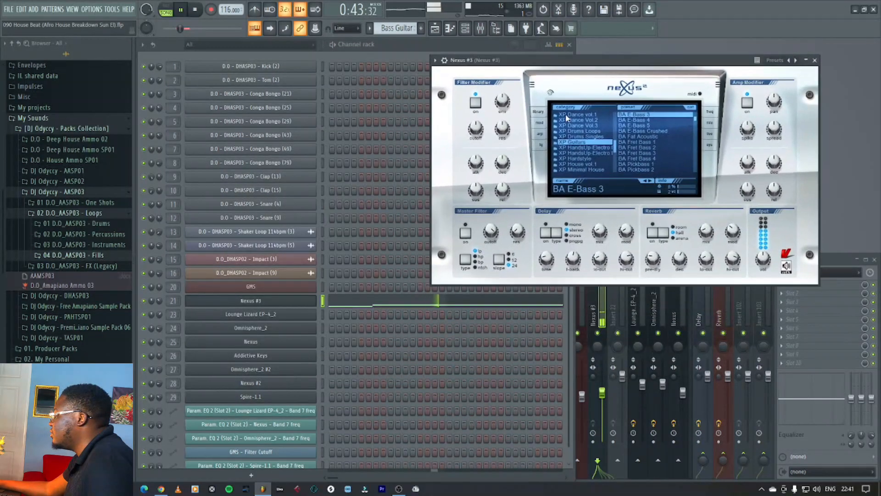
Examine the Bass Guitar notes in the Nexus #3 piano roll, stop playback, close the instrument, and return to the playlist
{"action": "left_click", "coordinate": [382, 305]}
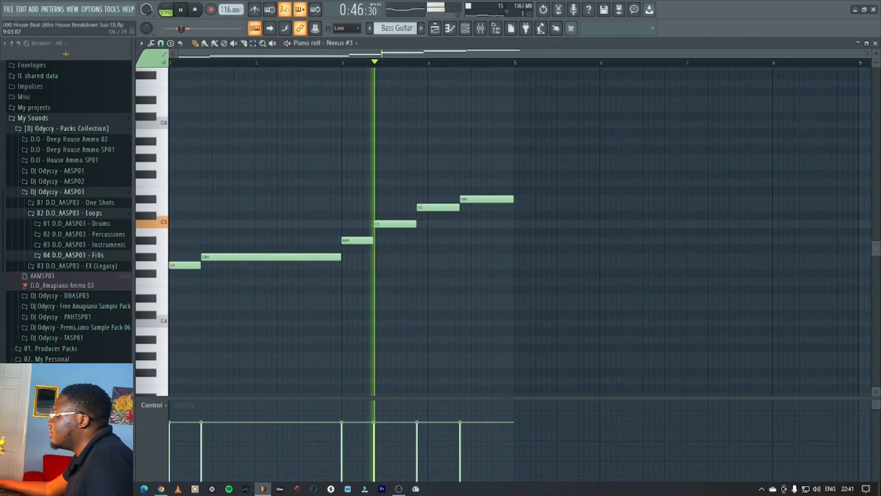
{"action": "key", "text": "Escape"}
{"action": "key", "text": "space"}
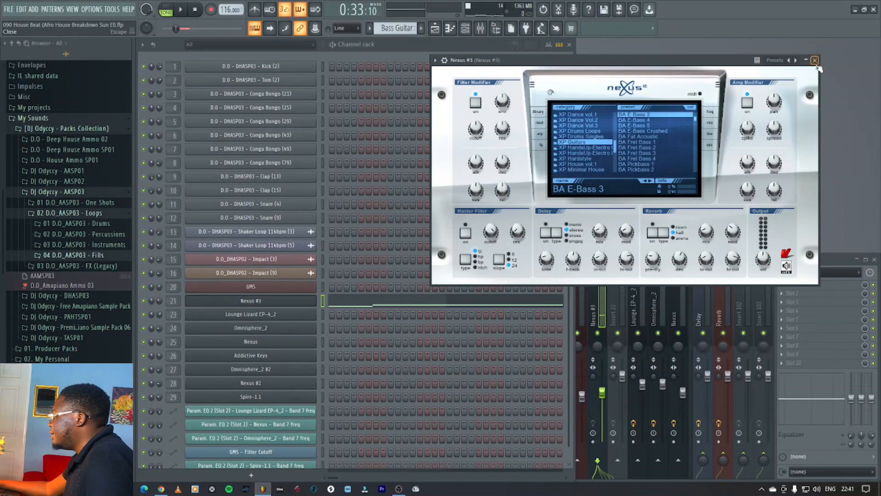
{"action": "left_click", "coordinate": [815, 60]}
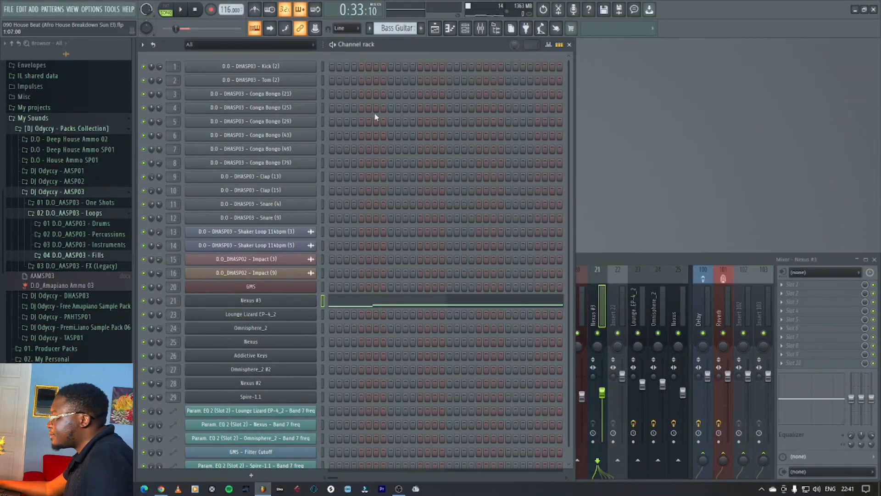
{"action": "left_click", "coordinate": [443, 28]}
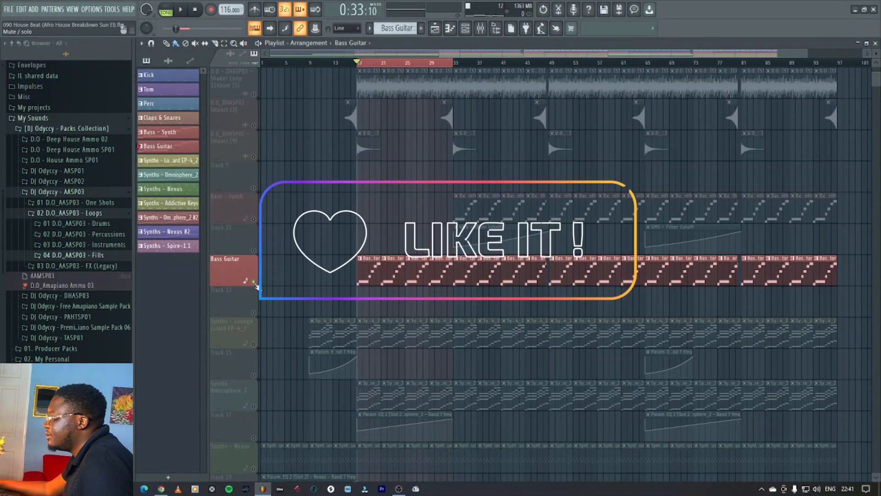
Listen to the Synths - Omnisphere_2 track in solo from bar 17, then enable its EQ automation on Track 17
{"action": "scroll", "coordinate": [299, 367], "scroll_direction": "down", "scroll_amount": 5}
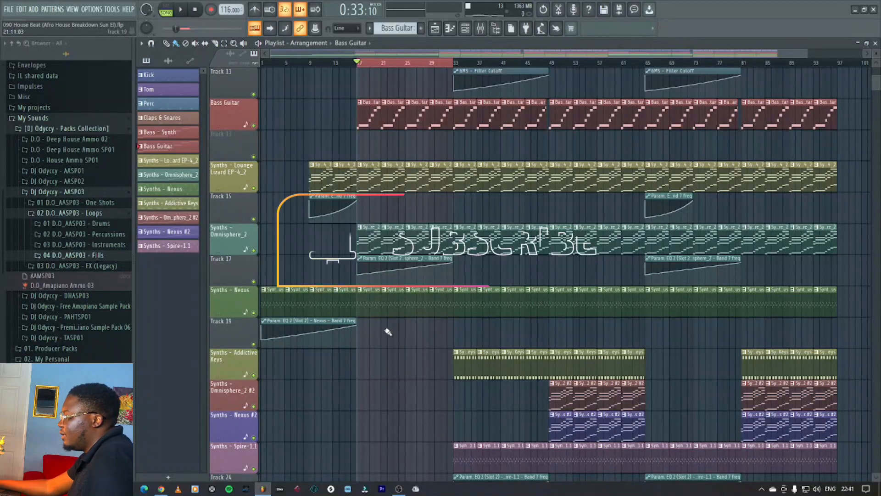
{"action": "scroll", "coordinate": [340, 357], "scroll_direction": "up", "scroll_amount": 3}
{"action": "key", "text": "space"}
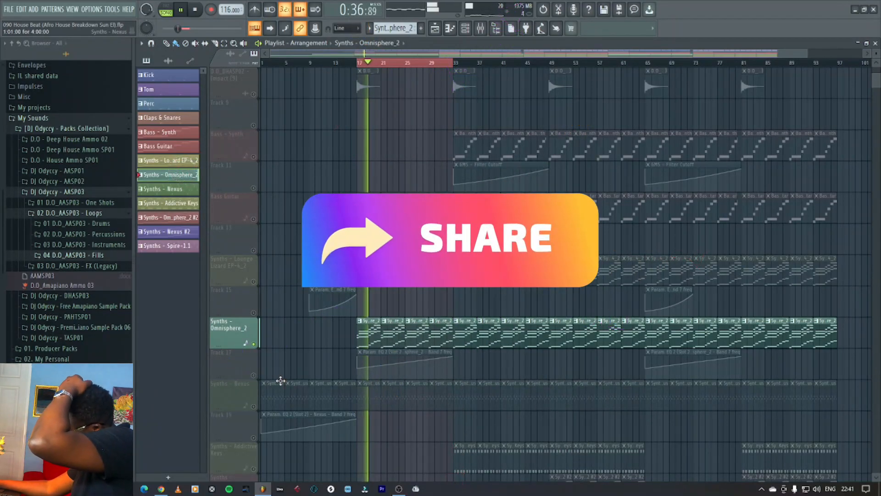
{"action": "key", "text": "space"}
{"action": "left_click", "coordinate": [253, 375]}
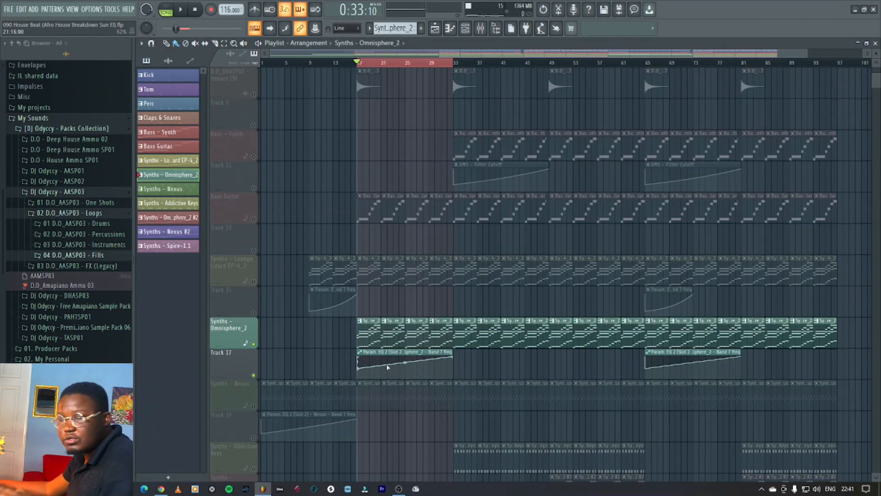
Play the soloed Synths - Omnisphere_2 track with its EQ automation, unsolo it to hear all tracks, and continue from bar 25
{"action": "key", "text": "space"}
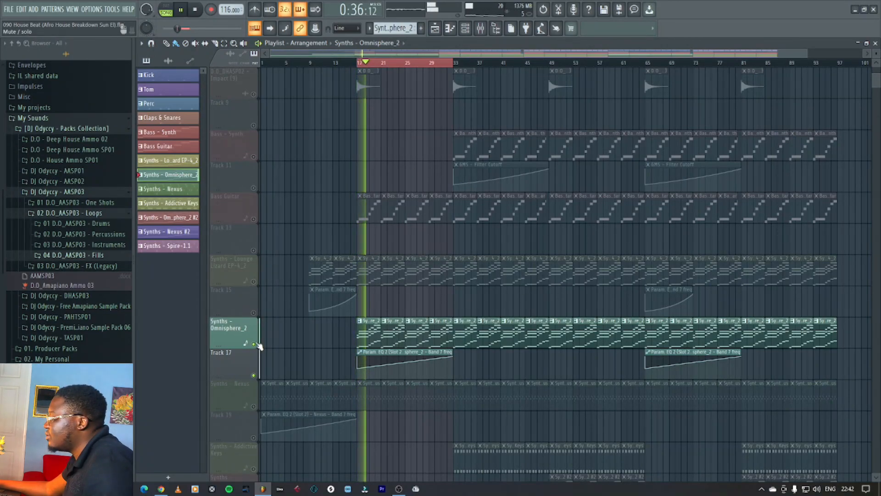
{"action": "left_click", "coordinate": [257, 345], "text": "ctrl"}
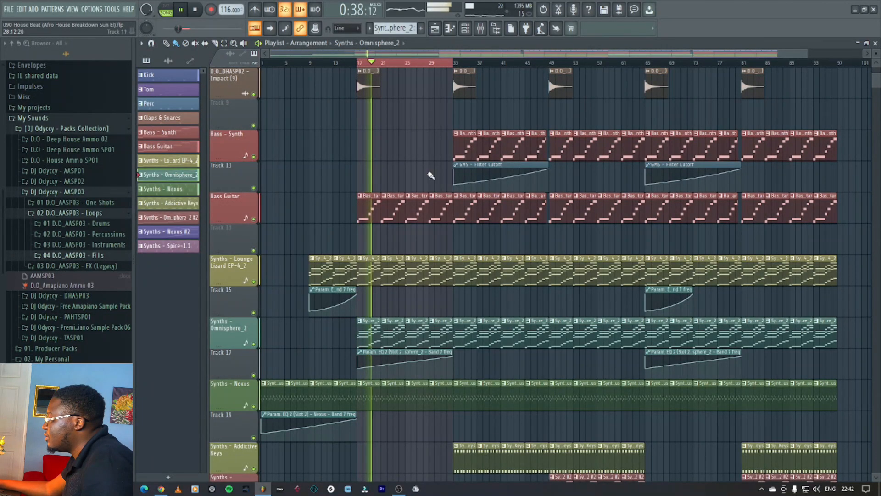
{"action": "left_click", "coordinate": [407, 62]}
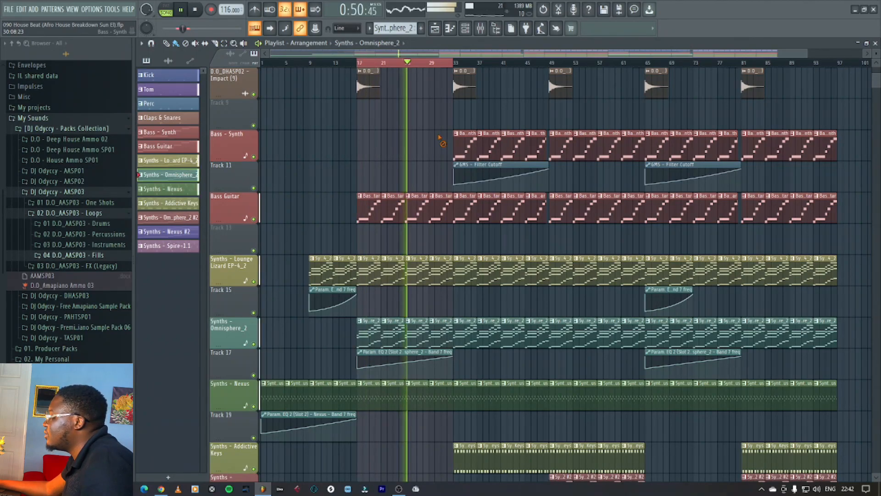
Inspect both Fruity Parametric EQ 2 effects on the Omnisphere_2 mixer track, then close the EQ and the mixer
{"action": "left_click", "coordinate": [481, 28]}
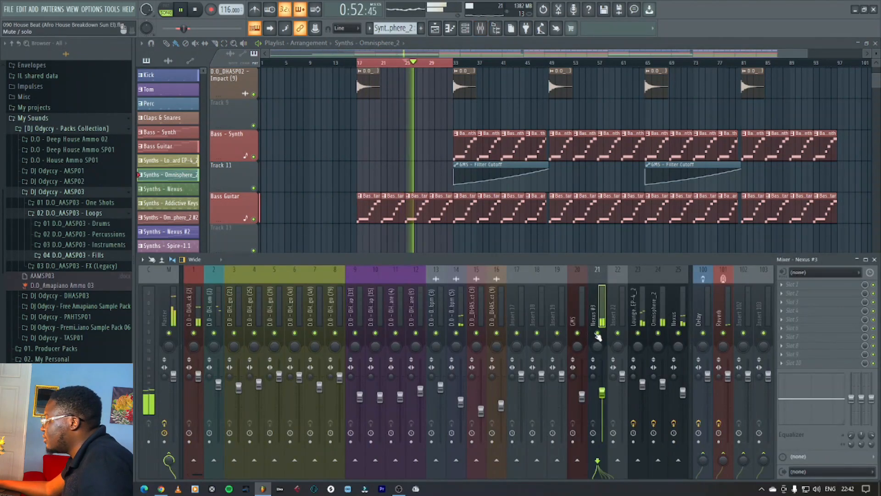
{"action": "left_click_drag", "start_coordinate": [197, 475], "coordinate": [257, 475]}
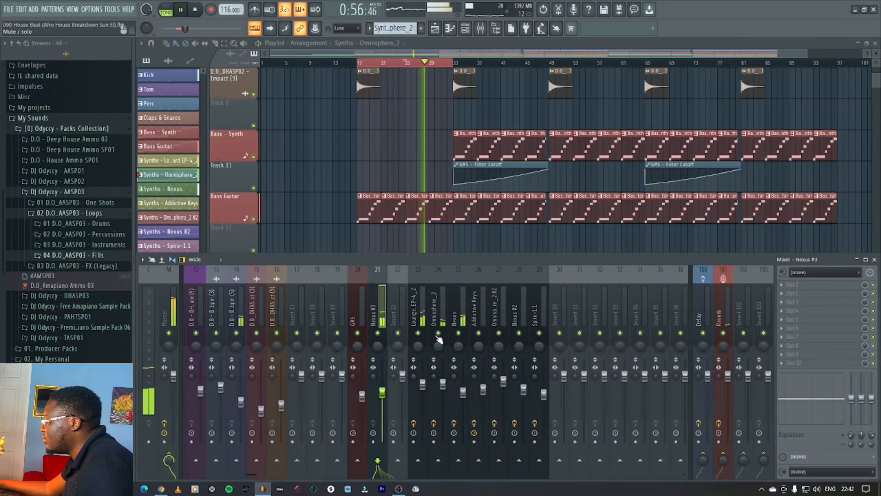
{"action": "left_click", "coordinate": [439, 340]}
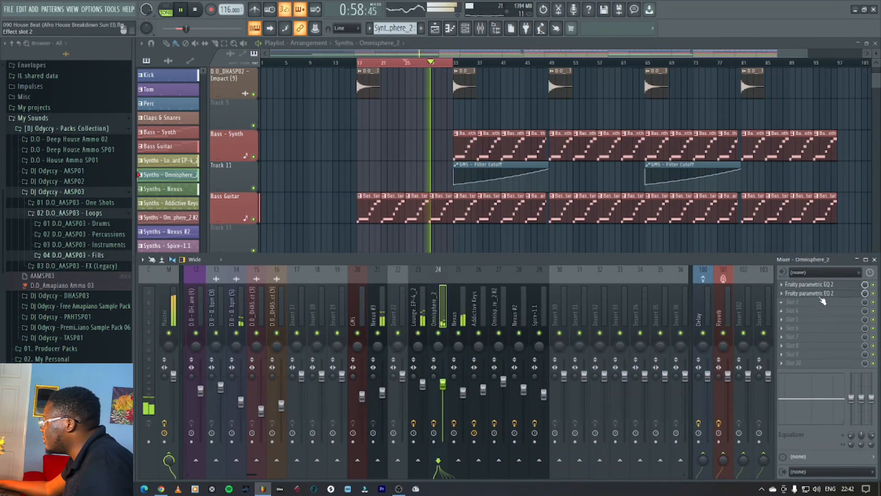
{"action": "left_click", "coordinate": [822, 294]}
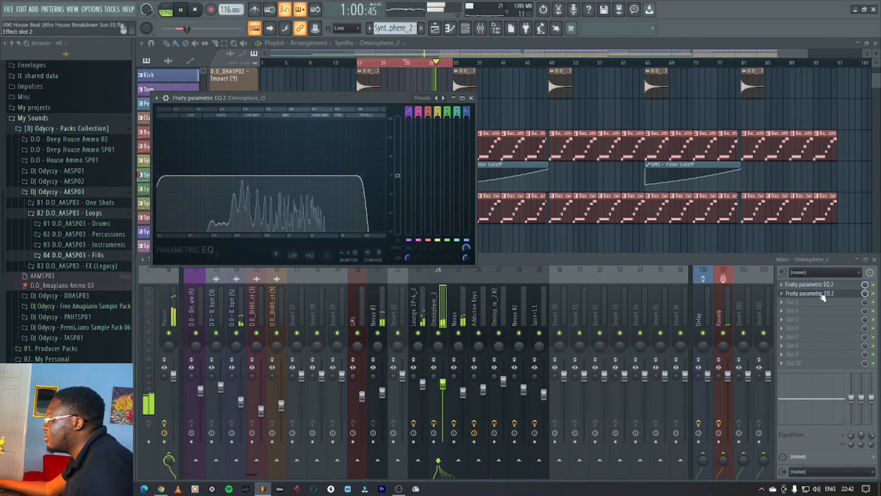
{"action": "left_click", "coordinate": [821, 294]}
{"action": "left_click", "coordinate": [811, 285]}
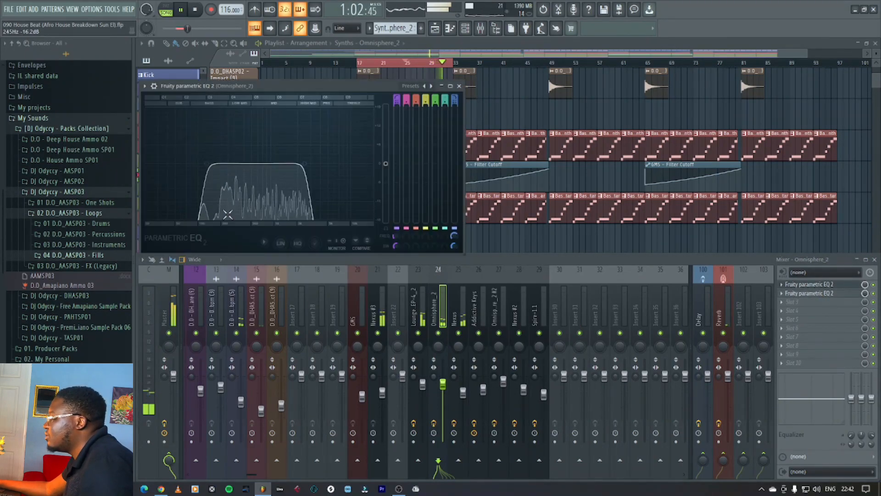
{"action": "left_click", "coordinate": [459, 86]}
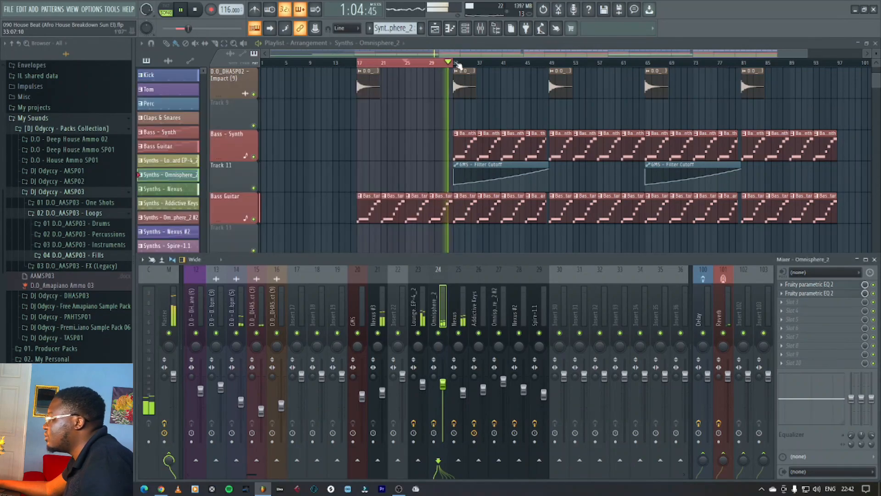
{"action": "key", "text": "F9"}
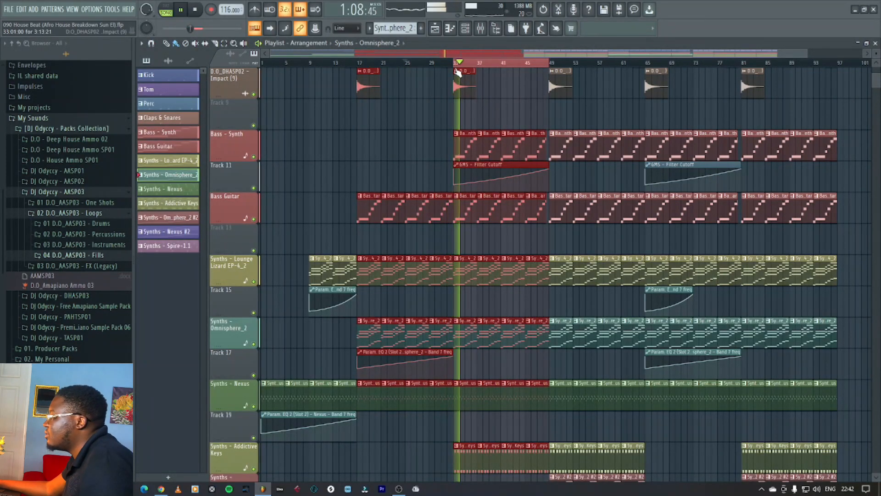
Examine which drum, bass and synth tracks play in bars 33 to 49 during playback, and stop at the section's end
{"action": "scroll", "coordinate": [500, 379], "scroll_direction": "down", "scroll_amount": 5}
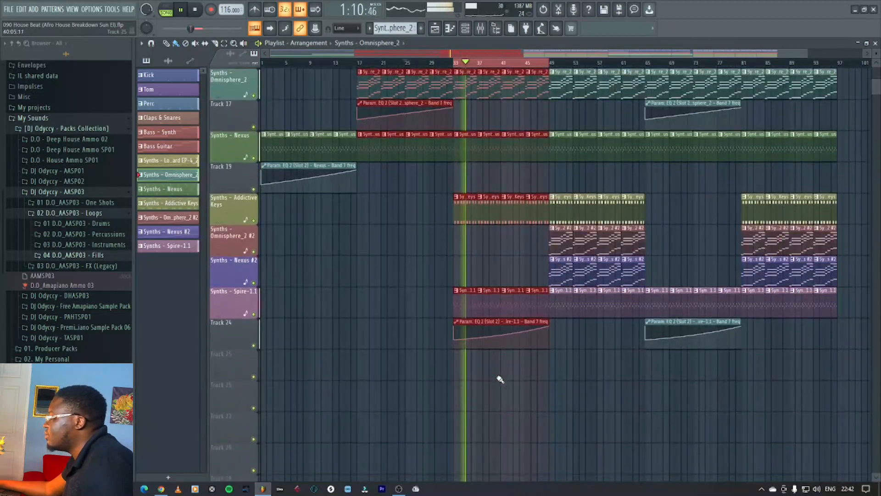
{"action": "scroll", "coordinate": [501, 380], "scroll_direction": "down", "scroll_amount": 2}
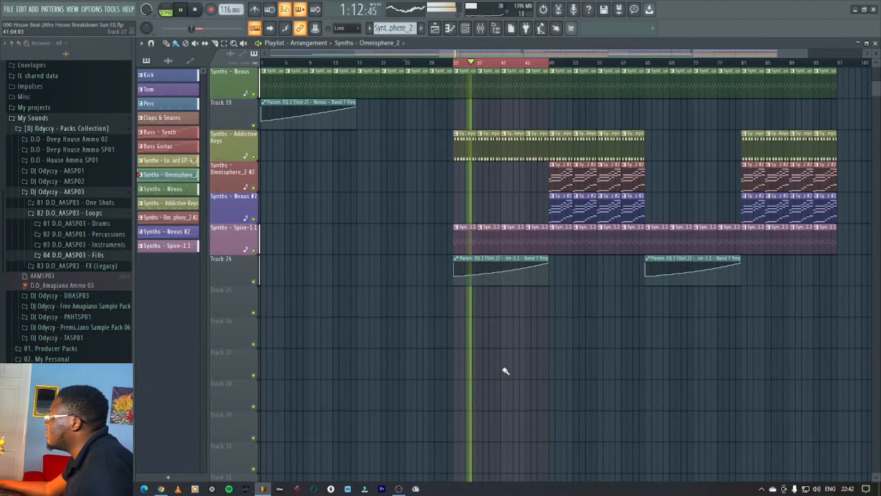
{"action": "scroll", "coordinate": [505, 370], "scroll_direction": "up", "scroll_amount": 6}
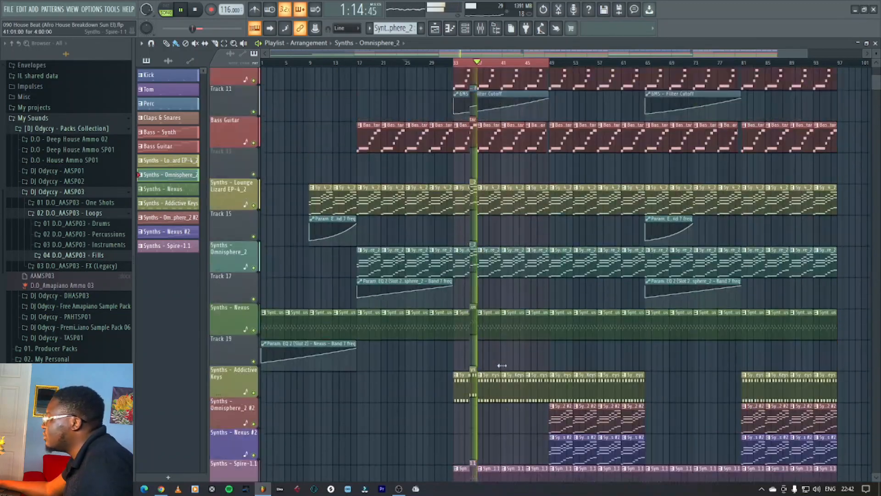
{"action": "scroll", "coordinate": [501, 365], "scroll_direction": "up", "scroll_amount": 4}
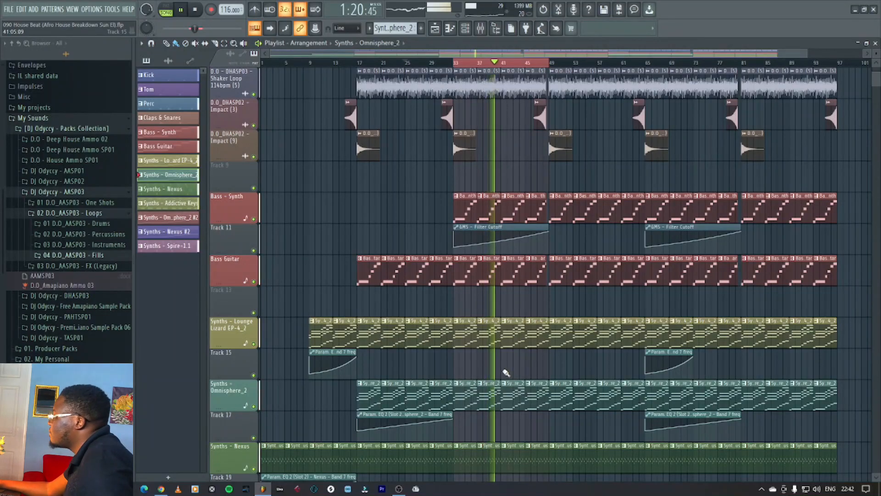
{"action": "scroll", "coordinate": [506, 365], "scroll_direction": "up", "scroll_amount": 4}
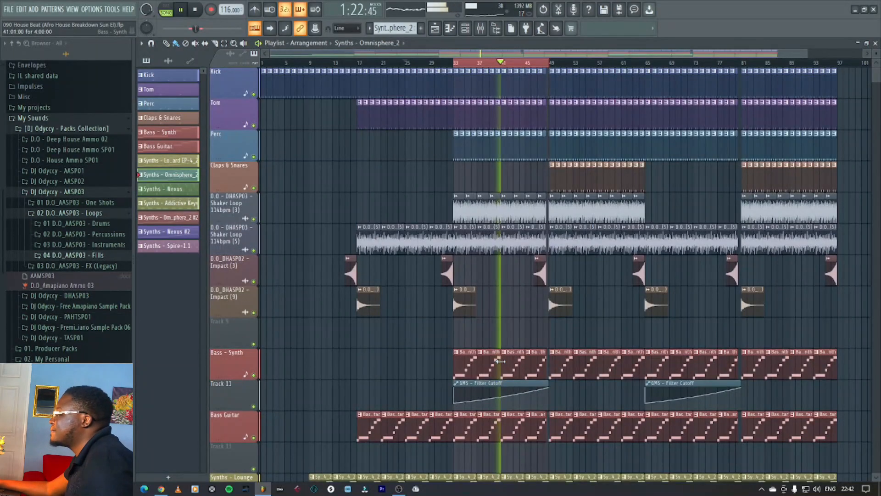
{"action": "scroll", "coordinate": [510, 309], "scroll_direction": "down", "scroll_amount": 13}
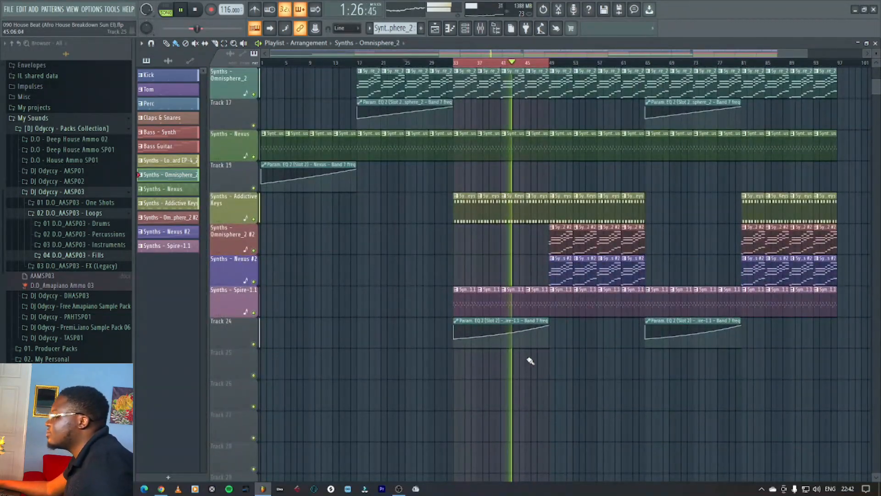
{"action": "scroll", "coordinate": [530, 359], "scroll_direction": "up", "scroll_amount": 12}
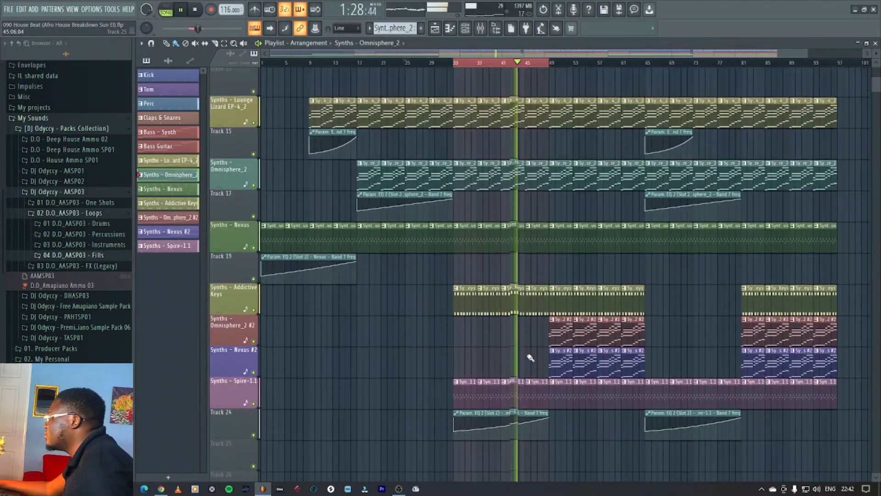
{"action": "scroll", "coordinate": [526, 356], "scroll_direction": "up", "scroll_amount": 2}
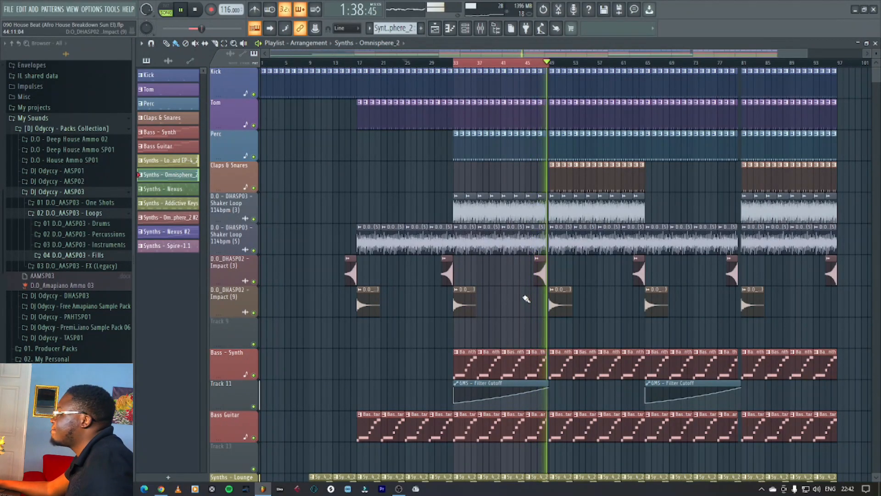
{"action": "key", "text": "space"}
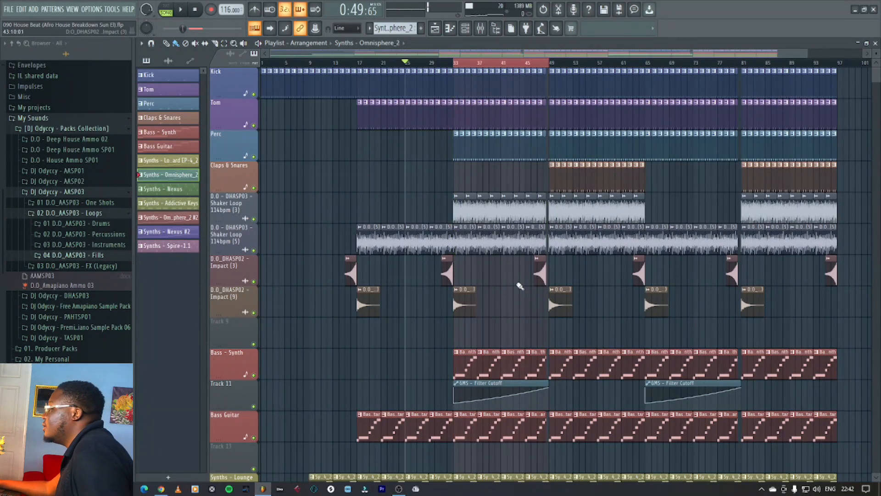
Examine the Perc pattern's Conga Bongo steps and the Conga Bongo (79) channel settings, then return to the playlist
{"action": "double_click", "coordinate": [456, 149]}
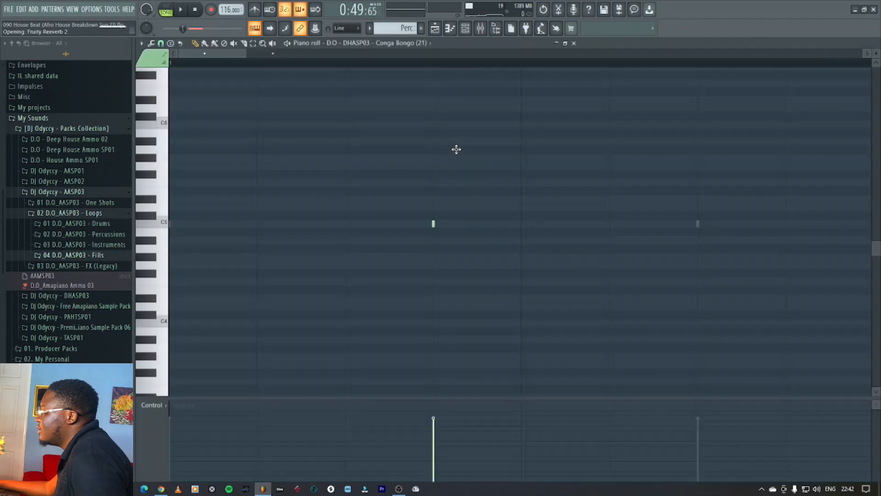
{"action": "left_click", "coordinate": [875, 43]}
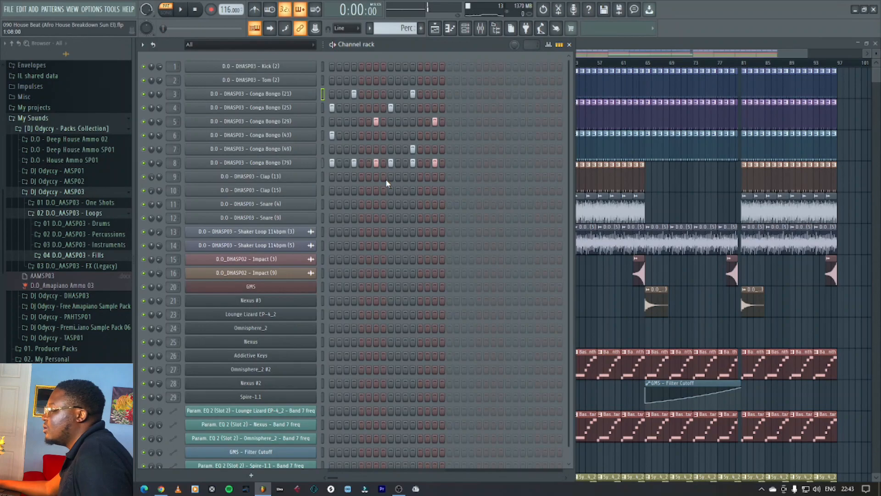
{"action": "left_click", "coordinate": [295, 164]}
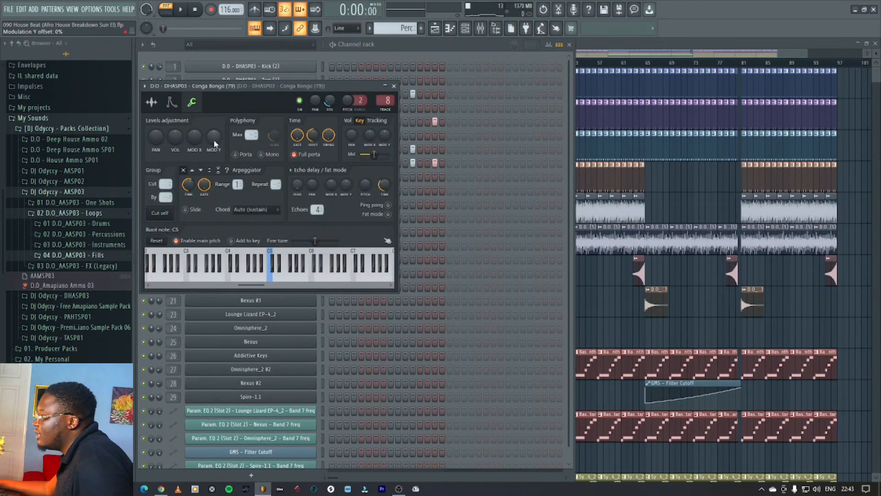
{"action": "left_click_drag", "start_coordinate": [291, 90], "coordinate": [572, 92]}
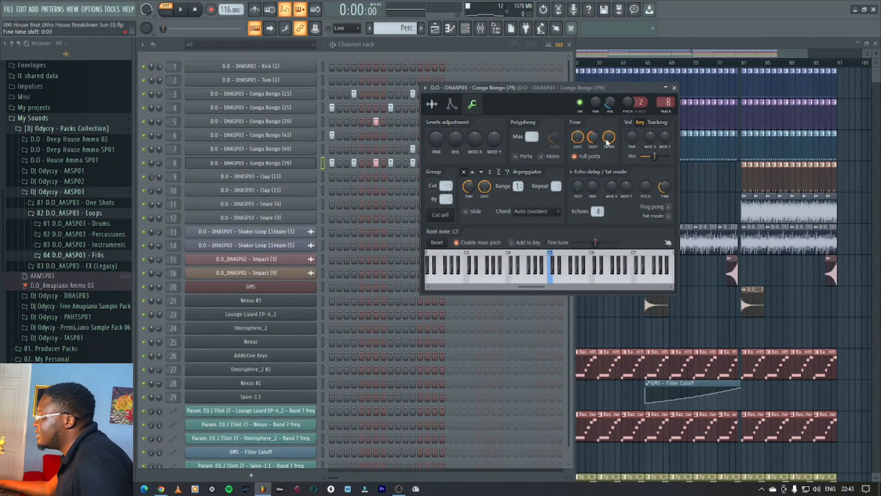
{"action": "left_click", "coordinate": [675, 87]}
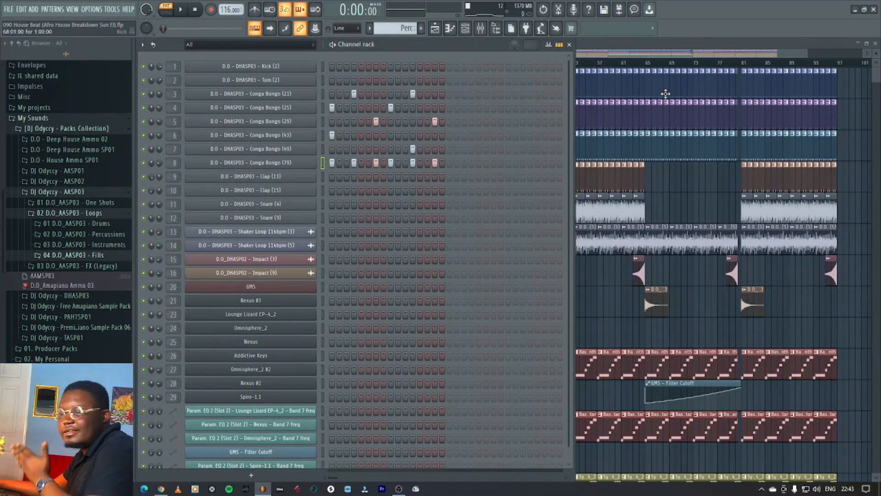
{"action": "left_click", "coordinate": [595, 50]}
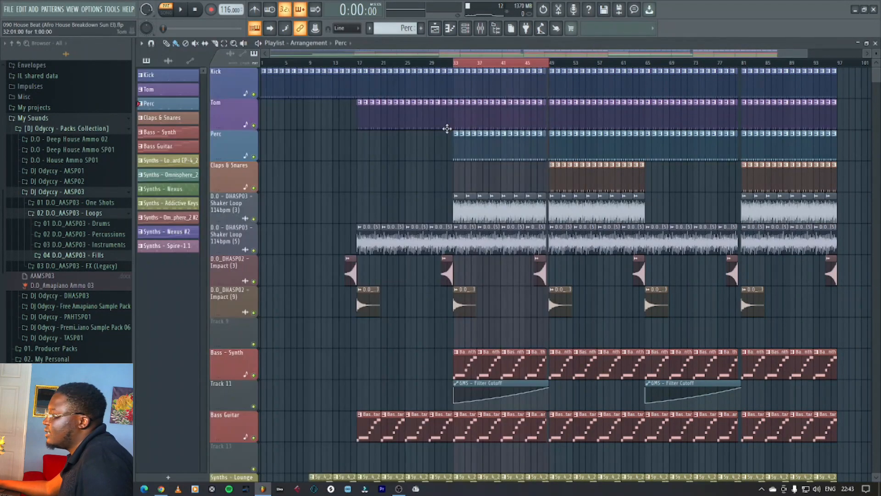
Solo the Bass - Synth track, play it from bar 33, and stop playback
{"action": "scroll", "coordinate": [452, 301], "scroll_direction": "down", "scroll_amount": 6}
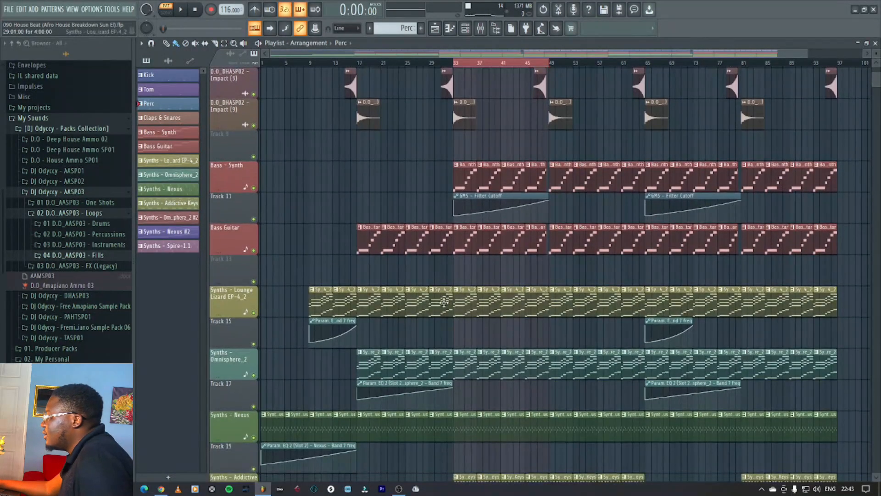
{"action": "scroll", "coordinate": [444, 301], "scroll_direction": "down", "scroll_amount": 2}
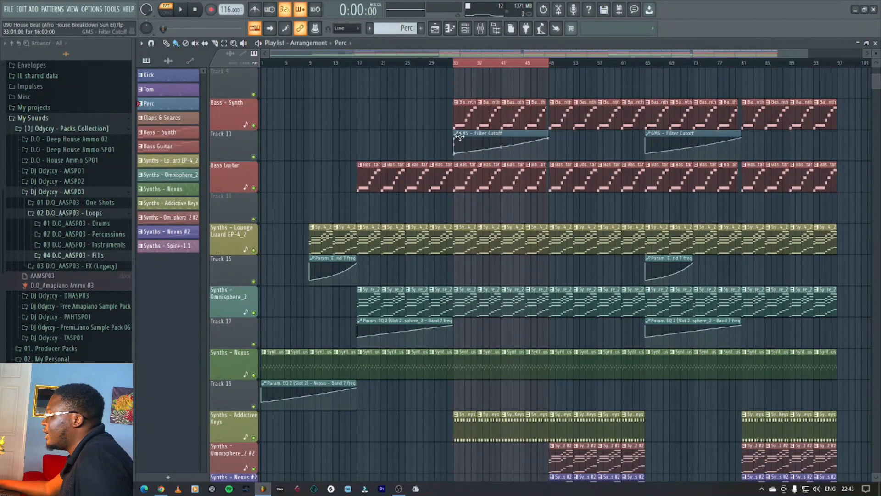
{"action": "scroll", "coordinate": [354, 165], "scroll_direction": "up", "scroll_amount": 1}
{"action": "right_click", "coordinate": [258, 159]}
{"action": "left_click", "coordinate": [259, 161]}
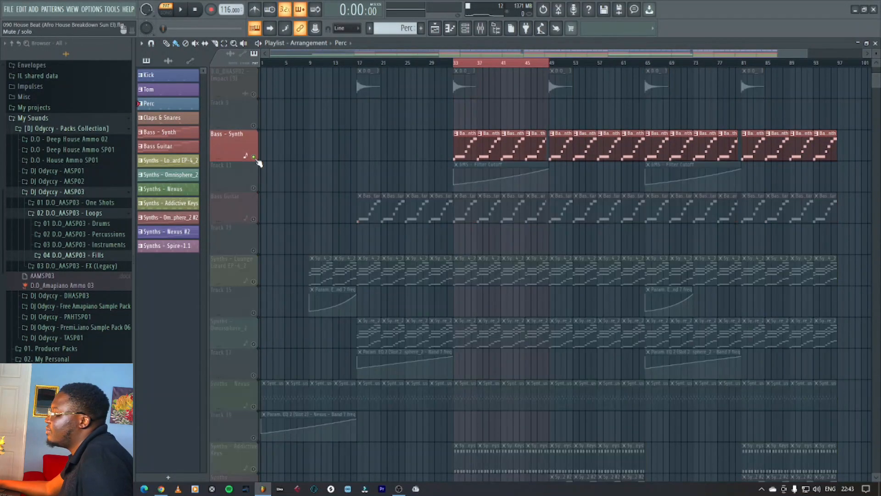
{"action": "key", "text": "space"}
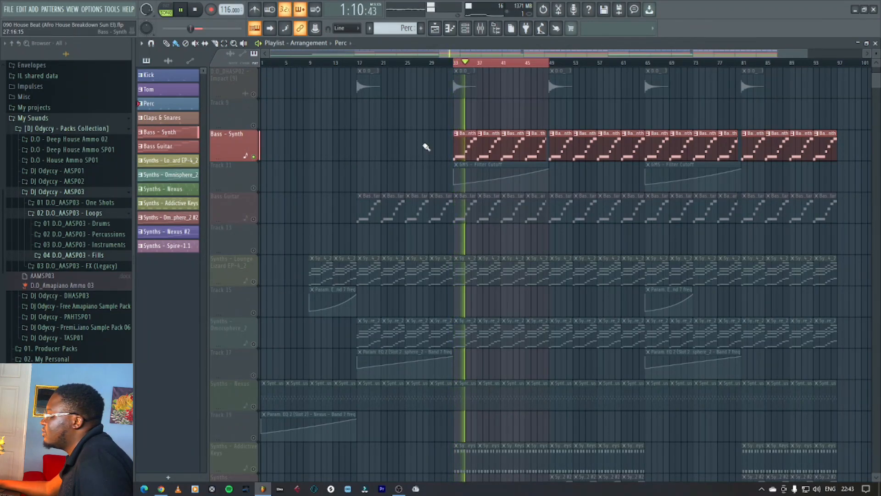
{"action": "key", "text": "space"}
Enable the GMS Filter Cutoff automation on Track 11, listen to it with Bass - Synth from bars 33 and 41, and stop playback
{"action": "left_click", "coordinate": [254, 188]}
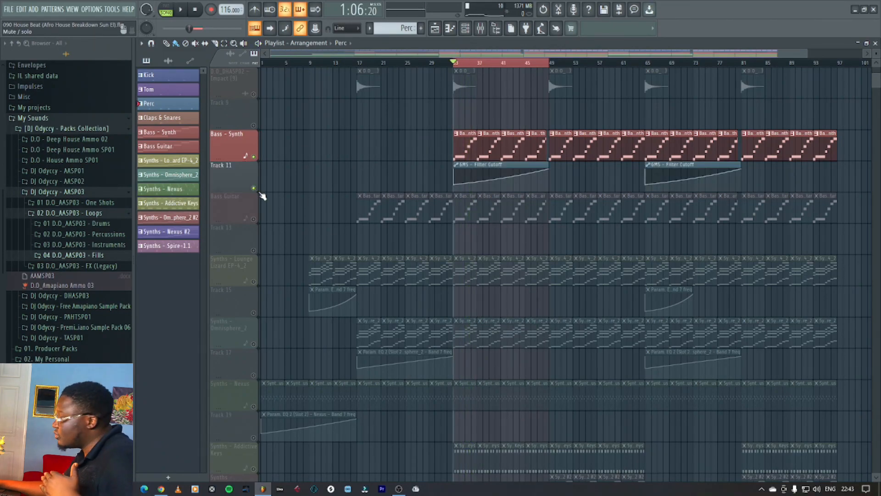
{"action": "key", "text": "space"}
{"action": "key", "text": "space"}
{"action": "left_click", "coordinate": [502, 63]}
{"action": "key", "text": "space"}
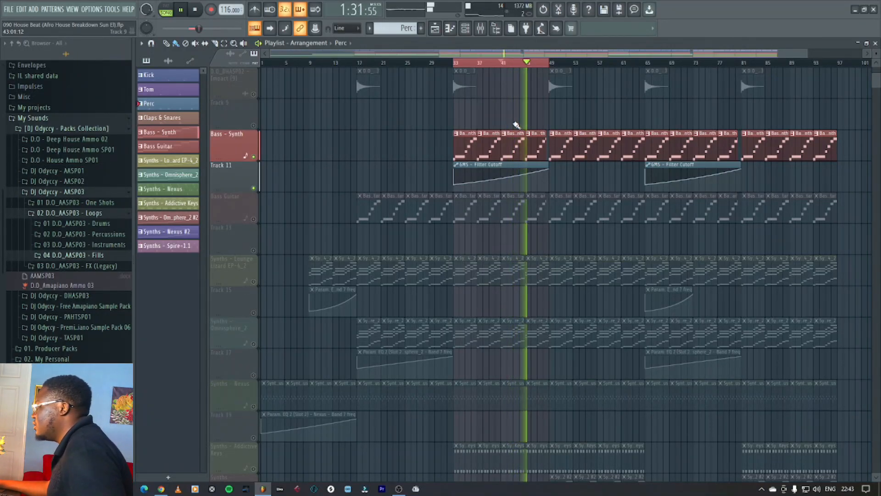
{"action": "key", "text": "space"}
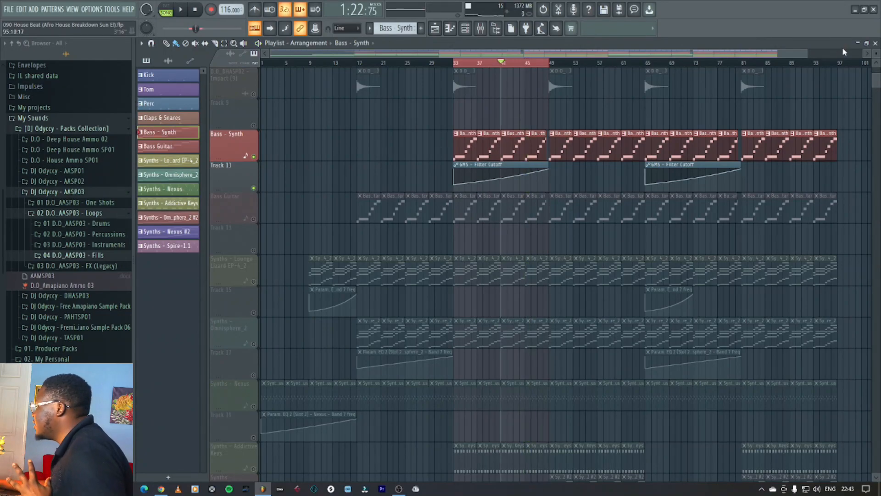
Open the GMS instrument from the channel rack to view its bass preset and filter cutoff, and move its window aside
{"action": "left_click", "coordinate": [876, 43]}
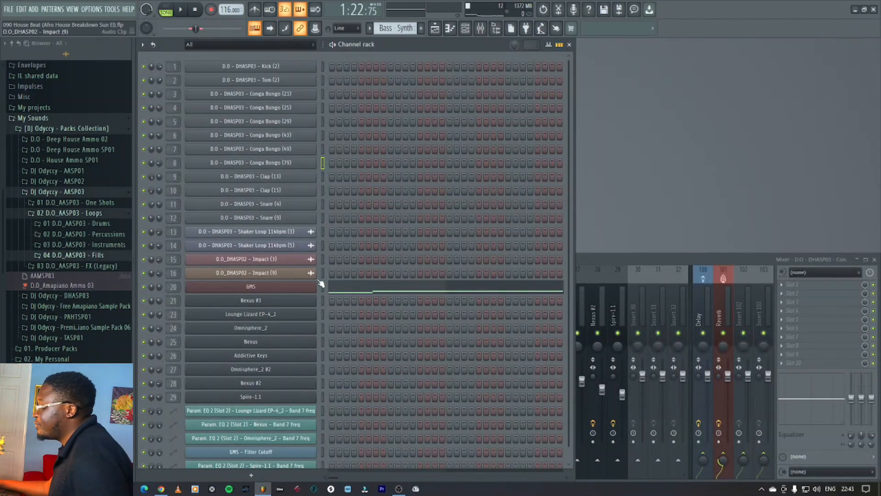
{"action": "left_click", "coordinate": [281, 290]}
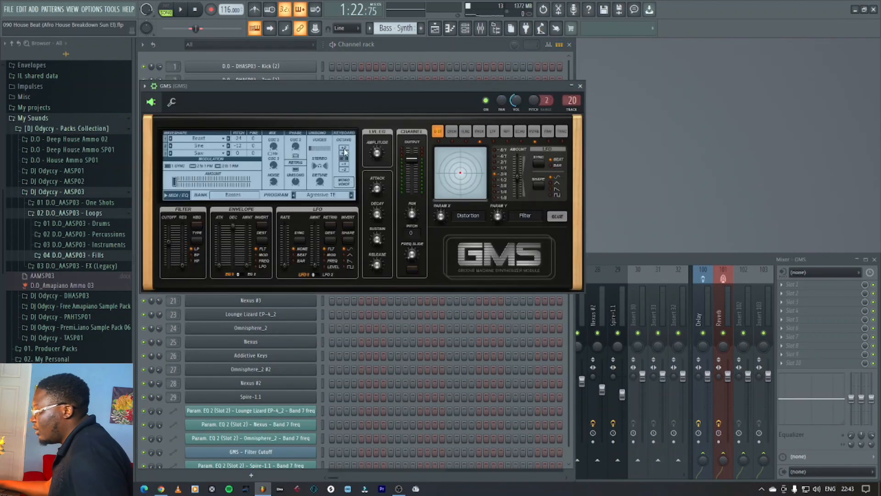
{"action": "left_click_drag", "start_coordinate": [328, 86], "coordinate": [487, 105]}
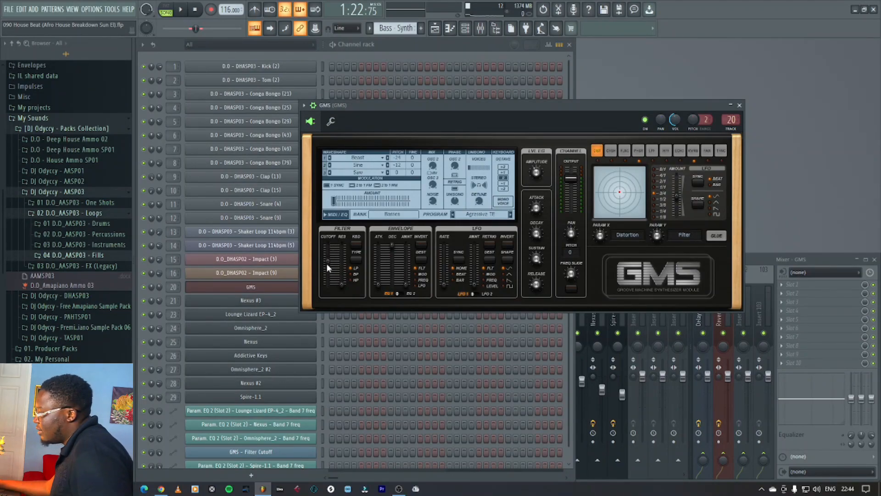
Play the Bass - Synth part twice with the GMS window open to examine its Filter Cutoff, stopping playback each time
{"action": "key", "text": "space"}
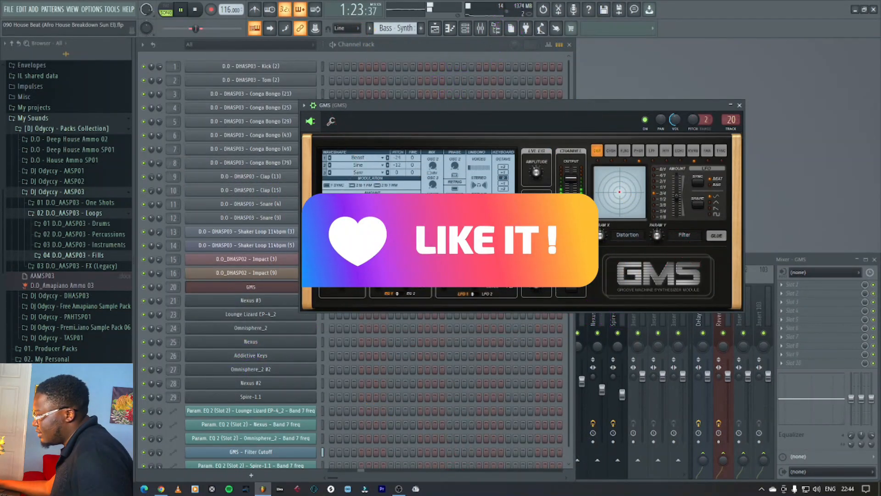
{"action": "key", "text": "space"}
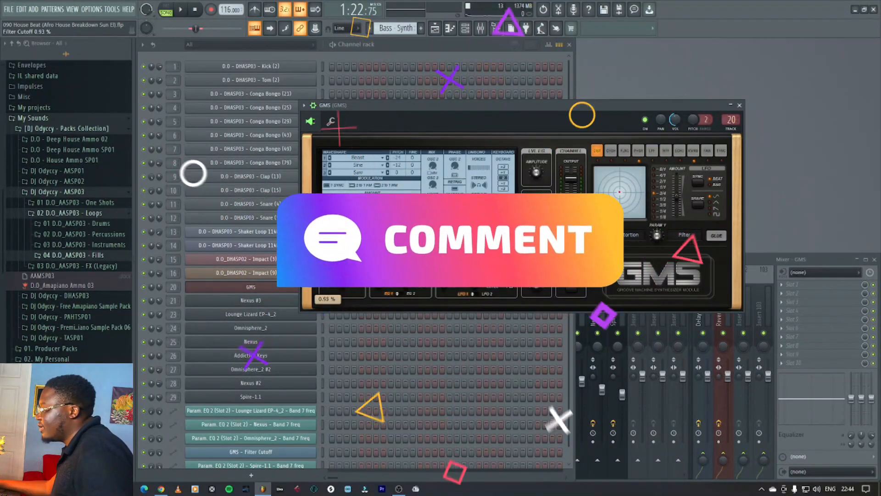
{"action": "key", "text": "space"}
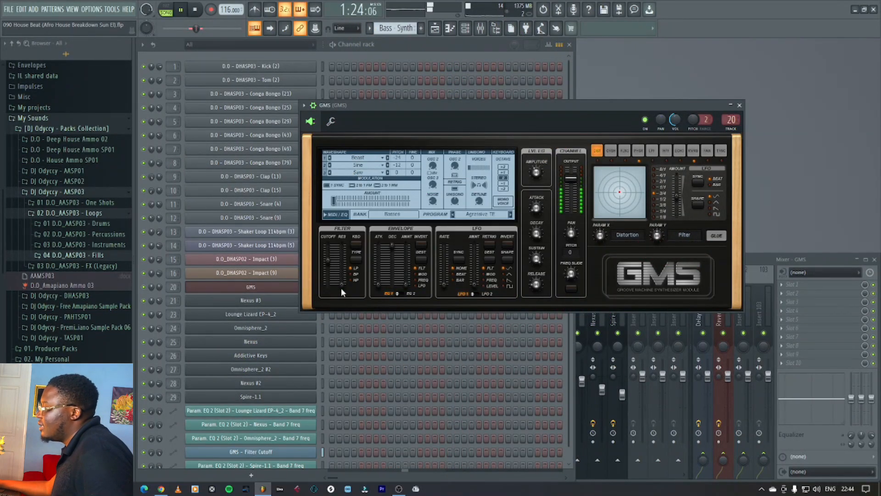
{"action": "key", "text": "space"}
Examine the Porta, Mono and slide settings in the GMS channel's Polyphony section, then return to the playlist
{"action": "left_click", "coordinate": [330, 121]}
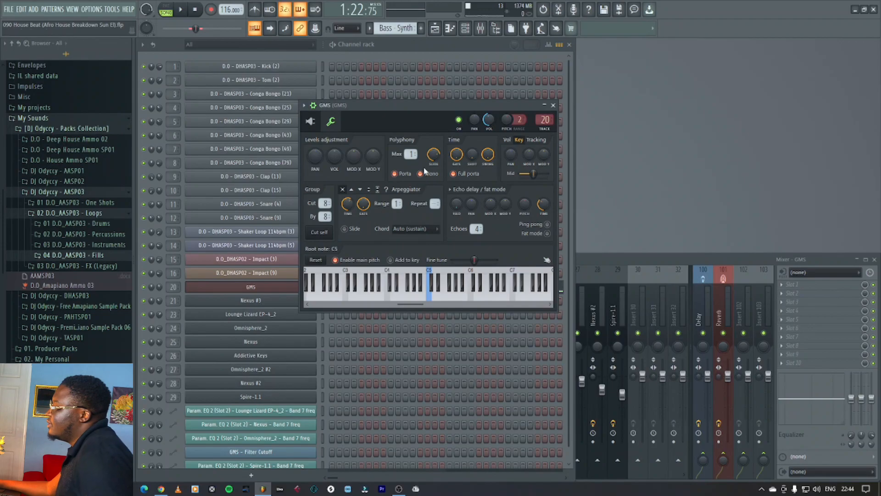
{"action": "left_click_drag", "start_coordinate": [433, 157], "coordinate": [433, 154]}
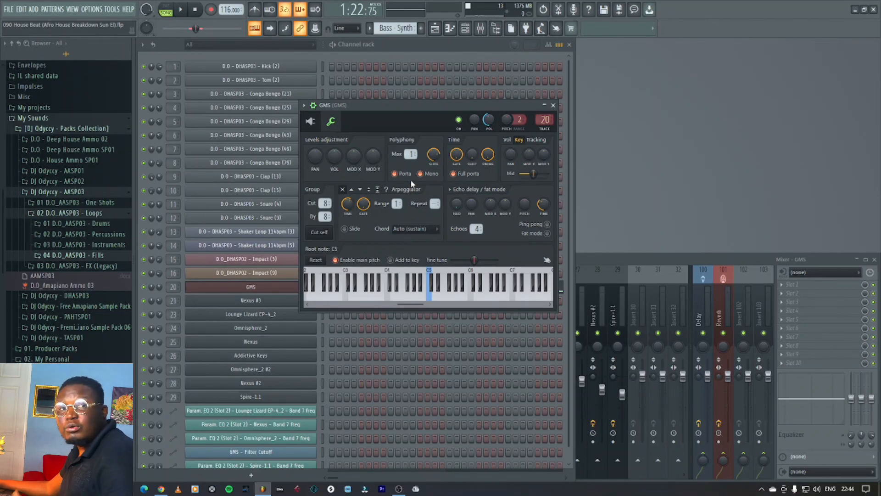
{"action": "key", "text": "F5"}
Play Bass - Synth with its GMS Filter Cutoff automation from bar 45, then stop playback
{"action": "left_click", "coordinate": [527, 63]}
{"action": "key", "text": "space"}
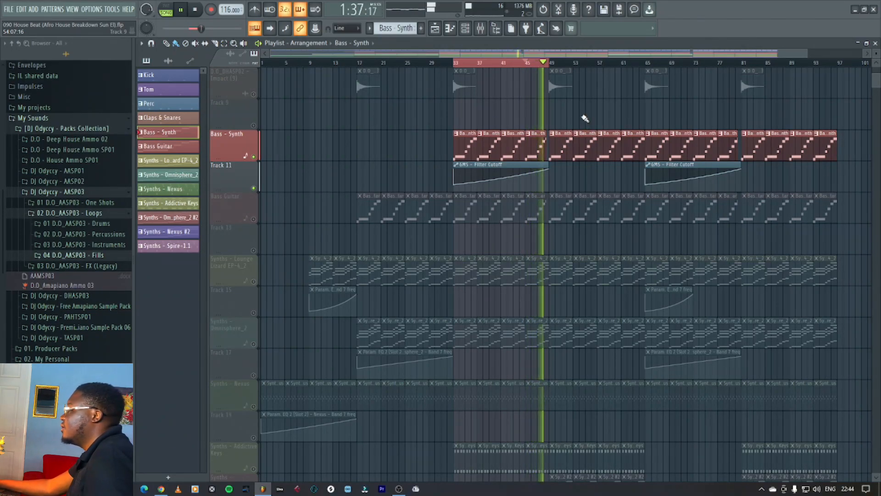
{"action": "key", "text": "space"}
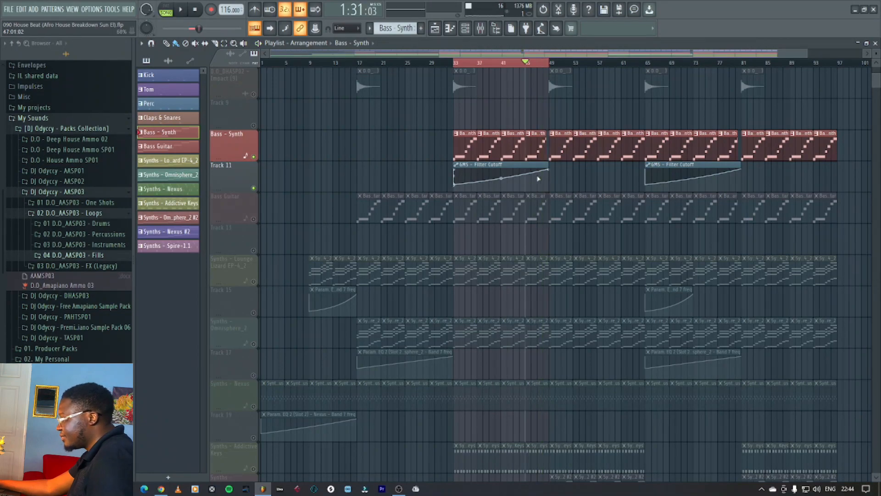
Bring all tracks back, solo Synths - Addictive Keys, play its pattern from bar 45, and stop playback
{"action": "right_click", "coordinate": [254, 188]}
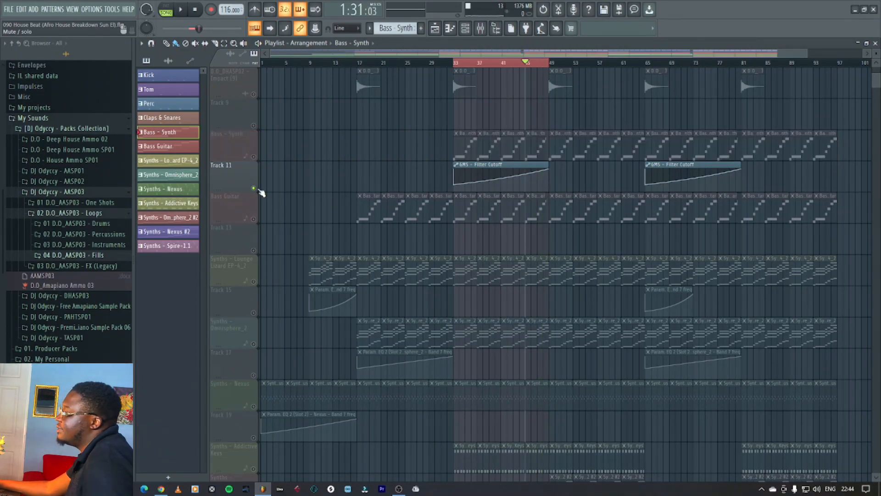
{"action": "right_click", "coordinate": [254, 188]}
{"action": "scroll", "coordinate": [527, 297], "scroll_direction": "down", "scroll_amount": 5}
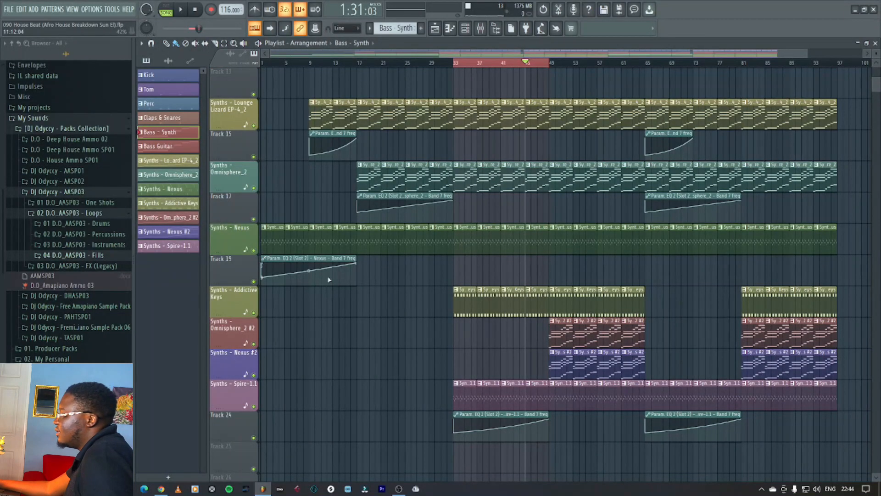
{"action": "right_click", "coordinate": [254, 313]}
{"action": "key", "text": "space"}
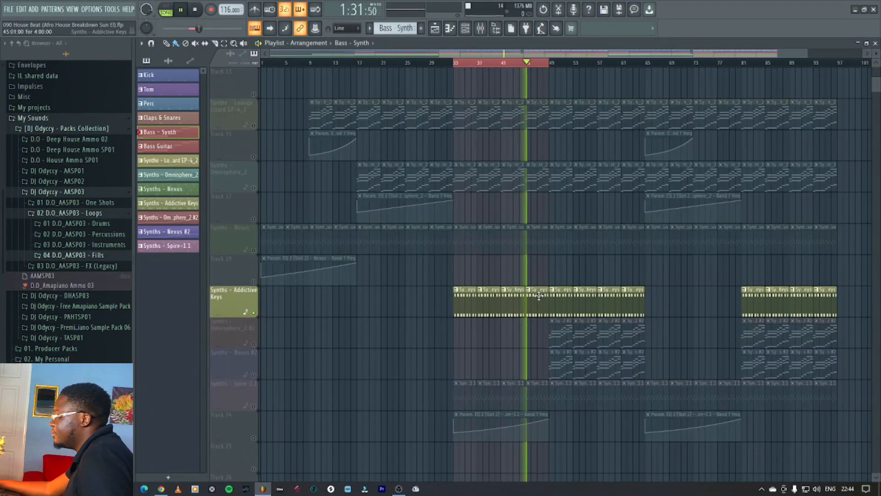
{"action": "left_click", "coordinate": [539, 303]}
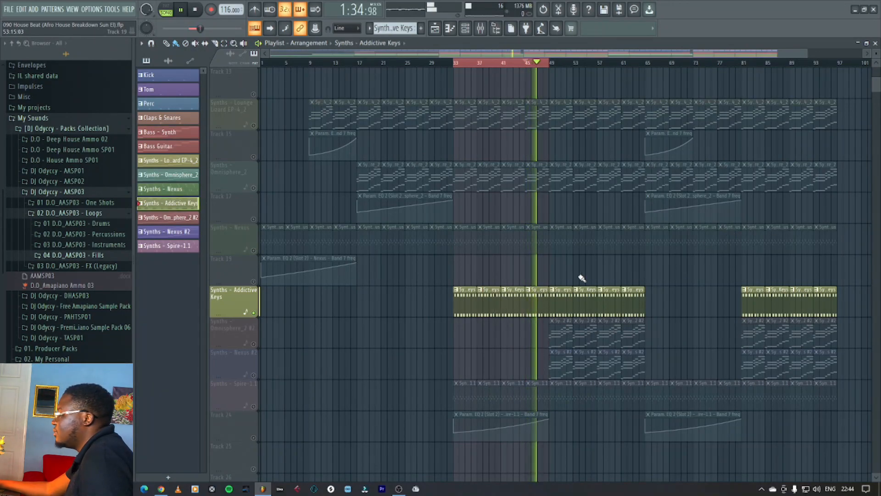
{"action": "key", "text": "space"}
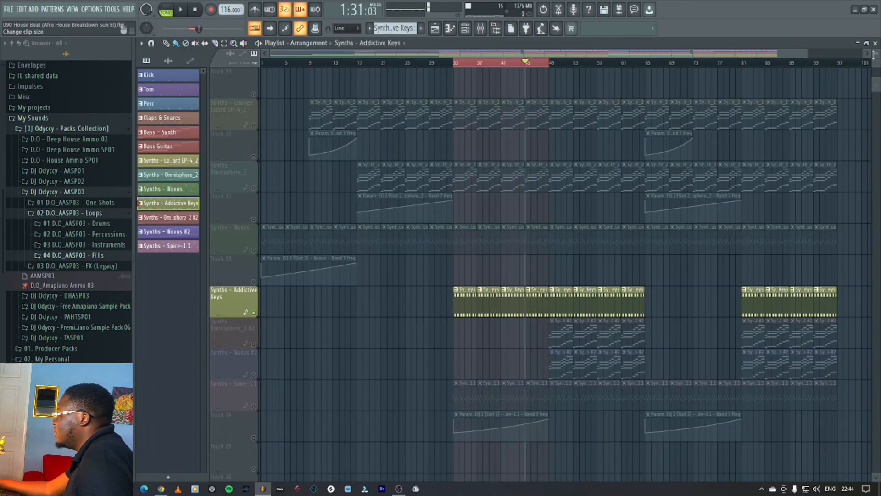
Close the playlist, open the Addictive Keys instrument from the channel rack, and close its window
{"action": "left_click", "coordinate": [875, 44]}
{"action": "left_click", "coordinate": [289, 357]}
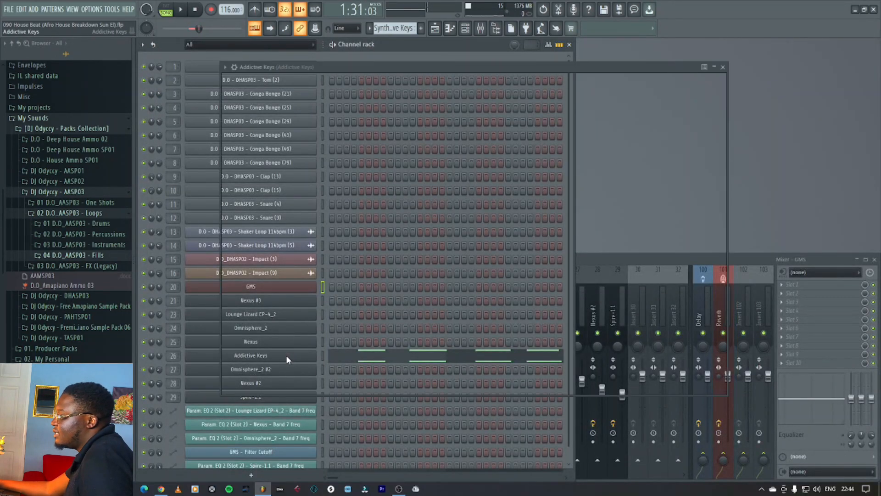
{"action": "left_click", "coordinate": [723, 67]}
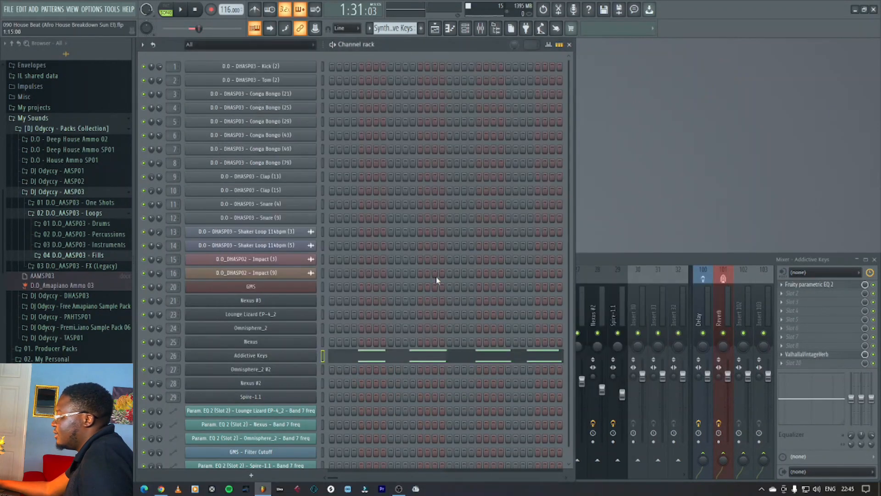
Examine the ValhallaVintageVerb reverb on the Addictive Keys mixer track during playback, then close it
{"action": "left_click", "coordinate": [622, 258]}
{"action": "key", "text": "space"}
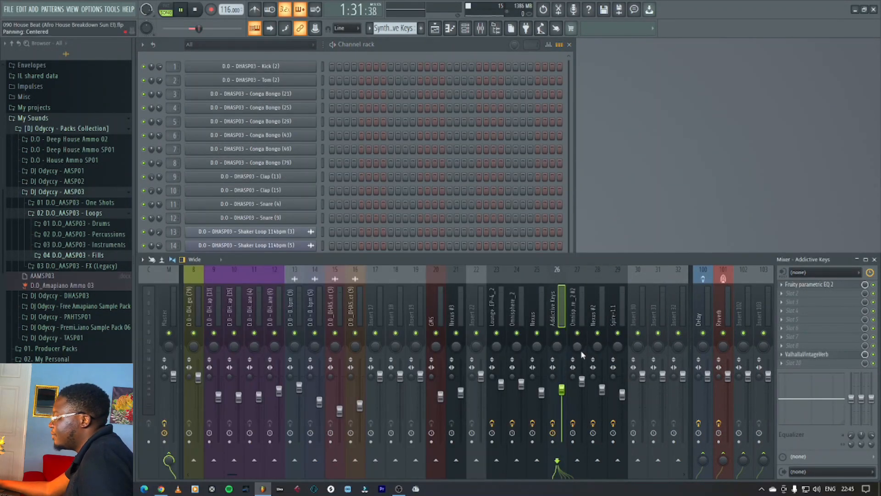
{"action": "left_click", "coordinate": [830, 356]}
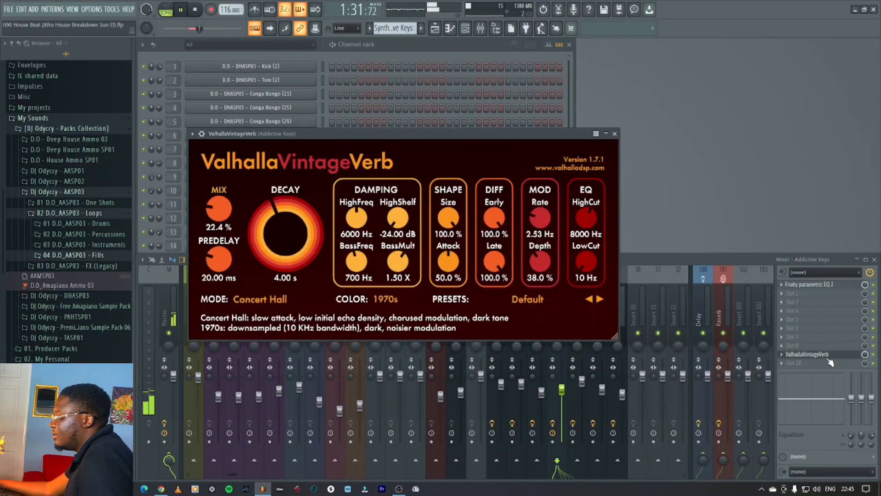
{"action": "key", "text": "space"}
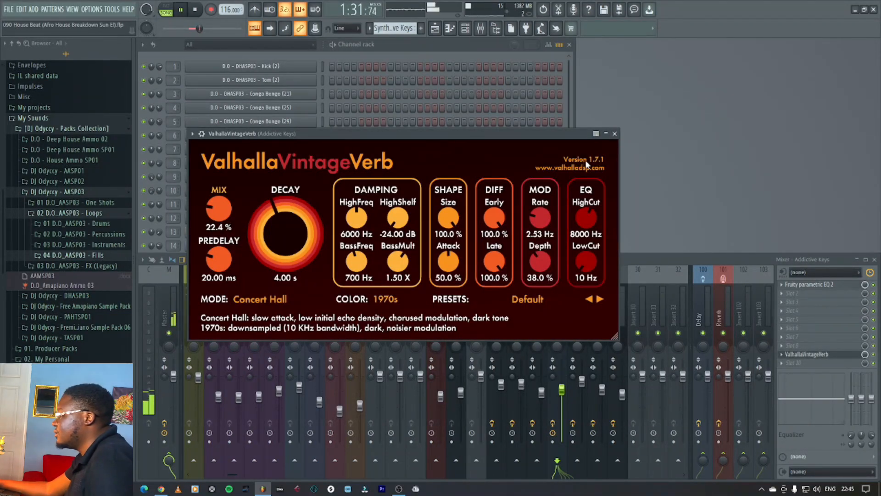
{"action": "left_click", "coordinate": [614, 133]}
Return to the playlist, solo Synths - Spire-1.1, listen to it from bar 45, and stop playback
{"action": "key", "text": "F5"}
{"action": "key", "text": "space"}
{"action": "left_click", "coordinate": [255, 408]}
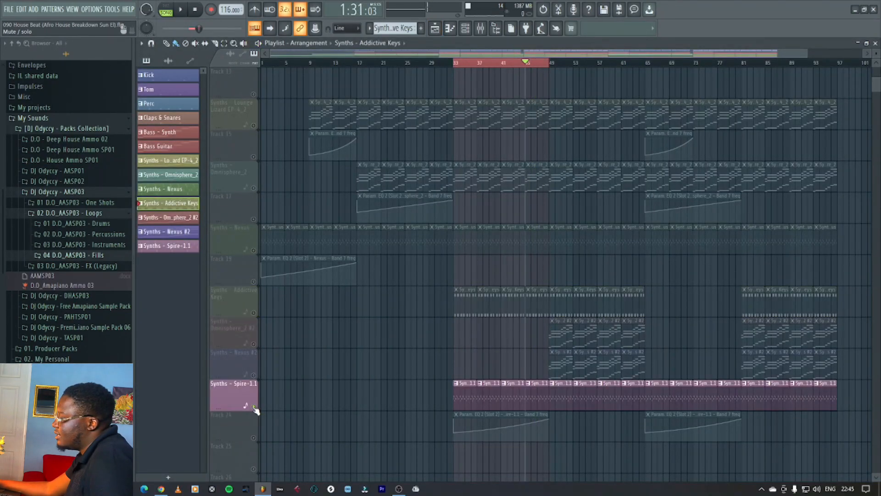
{"action": "key", "text": "space"}
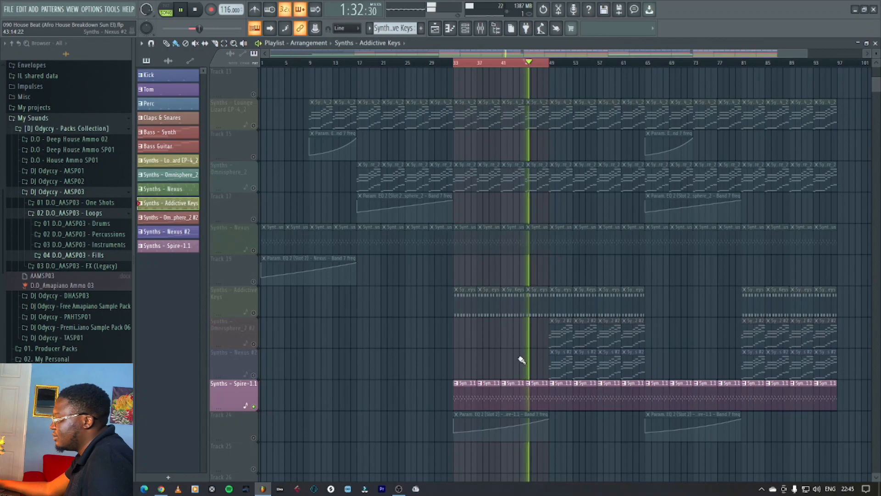
{"action": "key", "text": "space"}
Enable the Track 24 EQ automation and view Spire-1.1's second Fruity Parametric EQ 2 during playback, then close it
{"action": "left_click", "coordinate": [255, 438]}
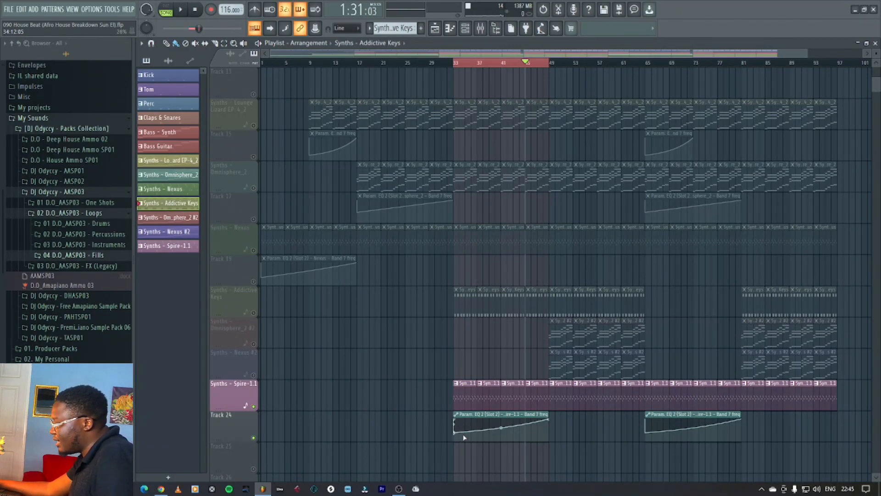
{"action": "left_click", "coordinate": [481, 28]}
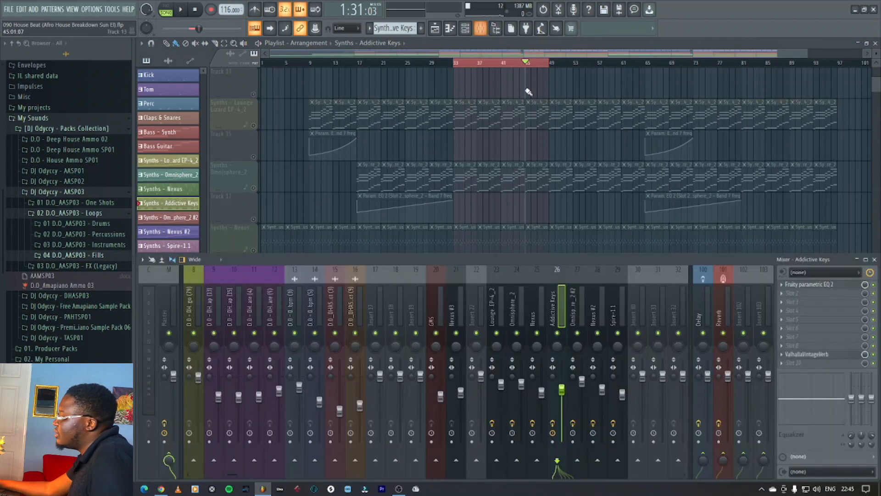
{"action": "left_click", "coordinate": [616, 317]}
{"action": "left_click", "coordinate": [814, 294]}
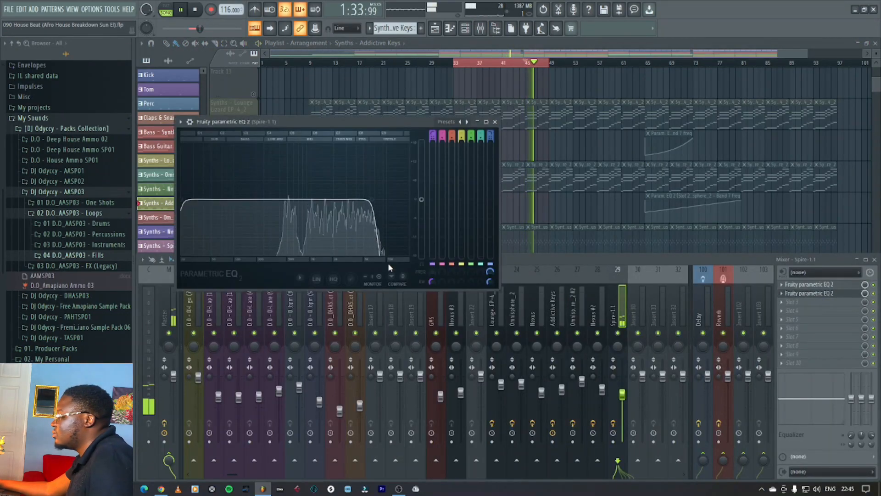
{"action": "key", "text": "space"}
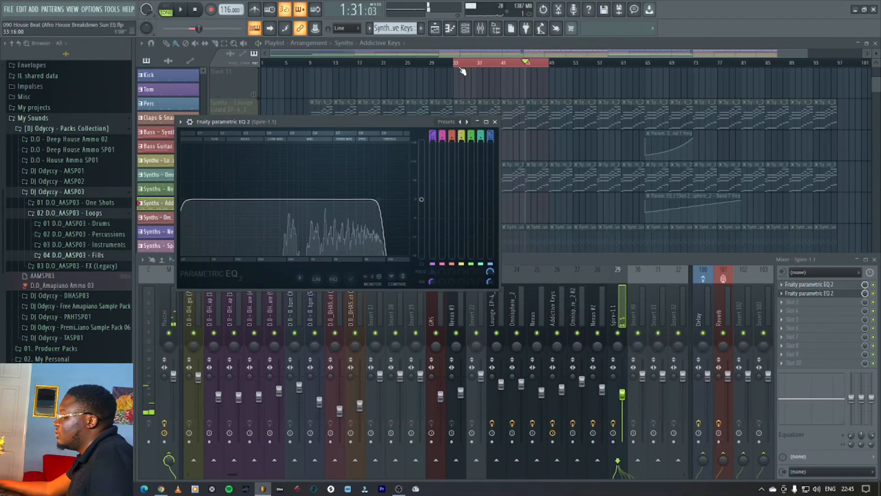
{"action": "left_click", "coordinate": [495, 122]}
Play from bar 33 while examining the automated filter sweep in Spire-1.1's second Fruity Parametric EQ 2, then stop and close it
{"action": "left_click", "coordinate": [456, 65]}
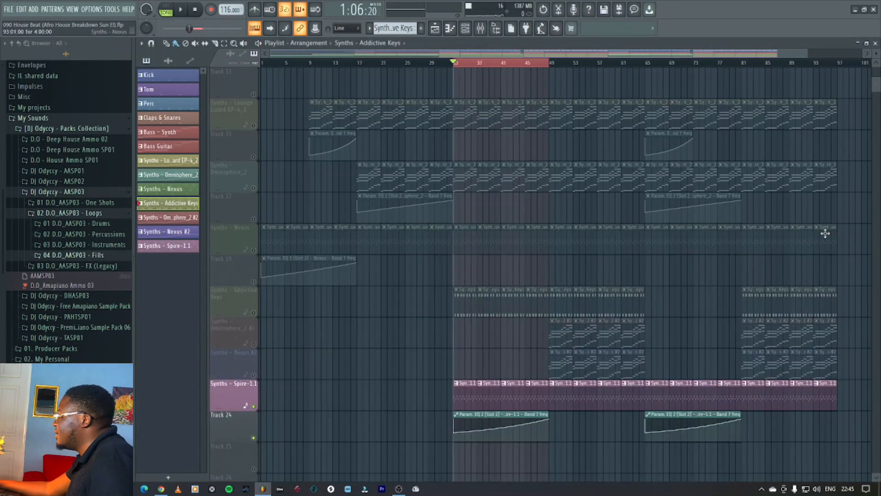
{"action": "left_click", "coordinate": [481, 29]}
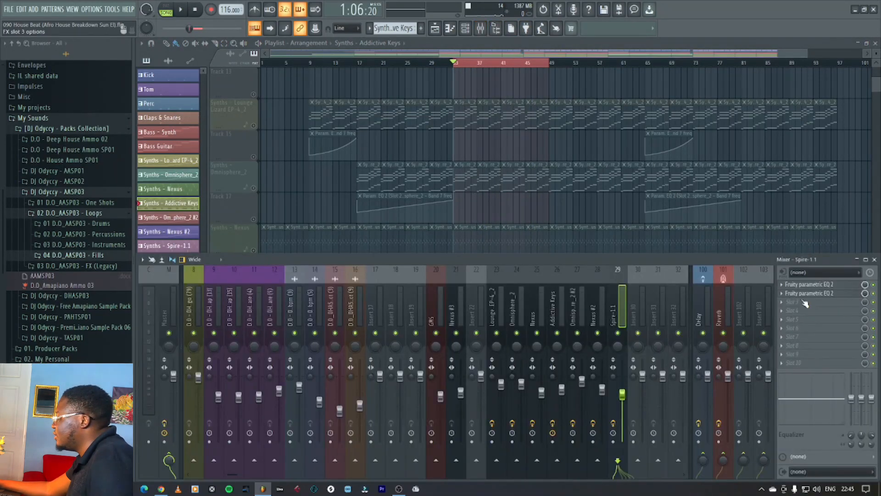
{"action": "left_click", "coordinate": [831, 295]}
{"action": "key", "text": "space"}
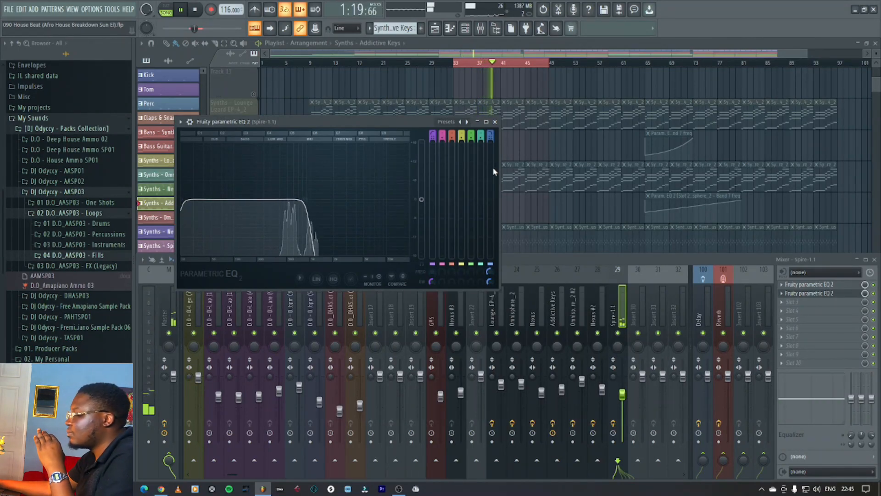
{"action": "key", "text": "space"}
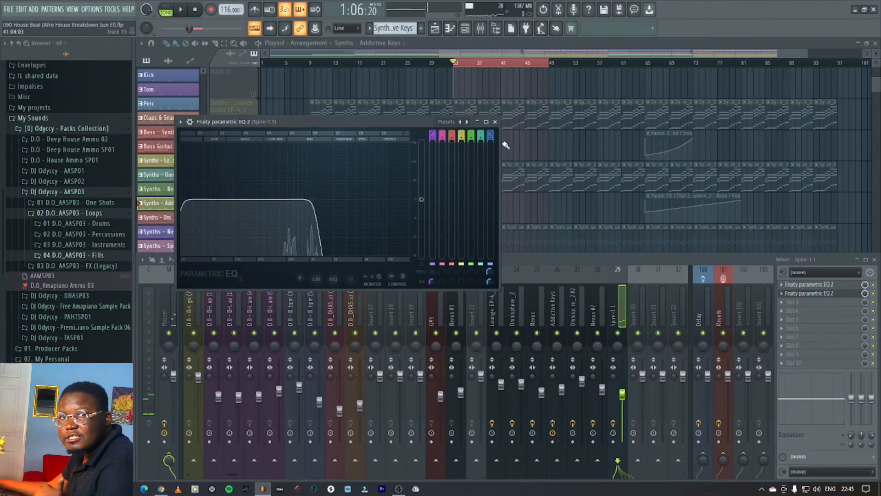
{"action": "left_click", "coordinate": [494, 122]}
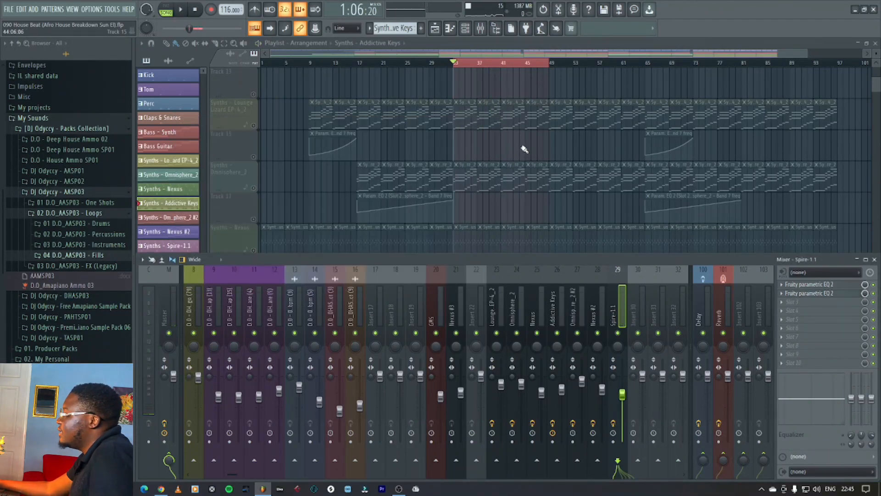
Hide the mixer, select bars 49 to 65 in the playlist, and place the playback position at bar 46
{"action": "key", "text": "F9"}
{"action": "left_click_drag", "start_coordinate": [555, 69], "coordinate": [649, 70]}
{"action": "left_click_drag", "start_coordinate": [459, 70], "coordinate": [550, 71]}
{"action": "left_click", "coordinate": [531, 66]}
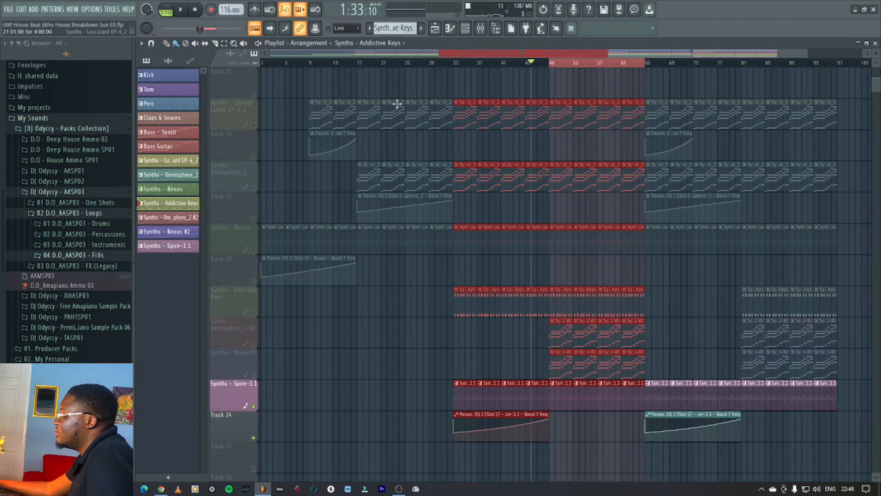
Unsolo Synths - Spire-1.1, play the full arrangement from bar 46 into the section at bar 49, and stop playback
{"action": "right_click", "coordinate": [256, 407]}
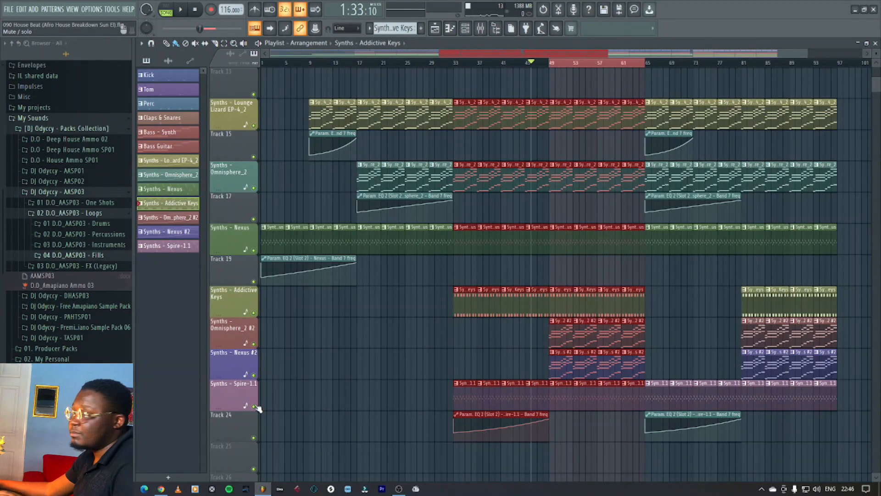
{"action": "key", "text": "space"}
{"action": "scroll", "coordinate": [598, 252], "scroll_direction": "up", "scroll_amount": 3}
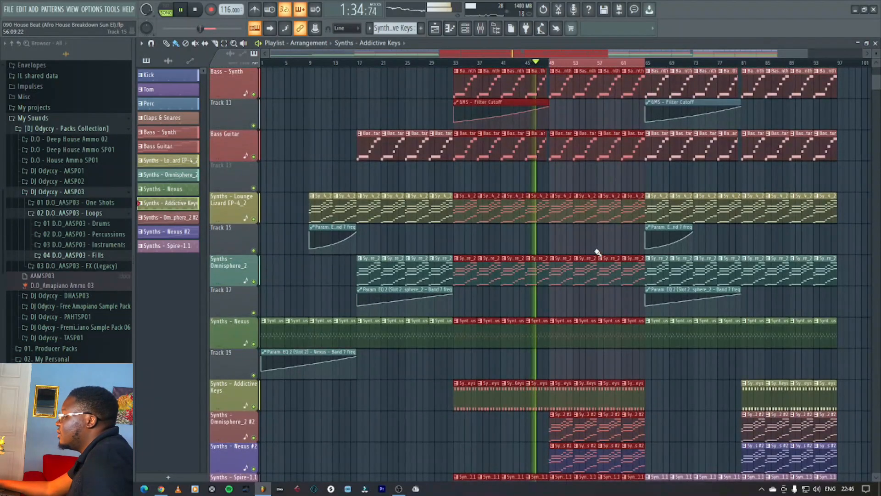
{"action": "scroll", "coordinate": [606, 179], "scroll_direction": "up", "scroll_amount": 4}
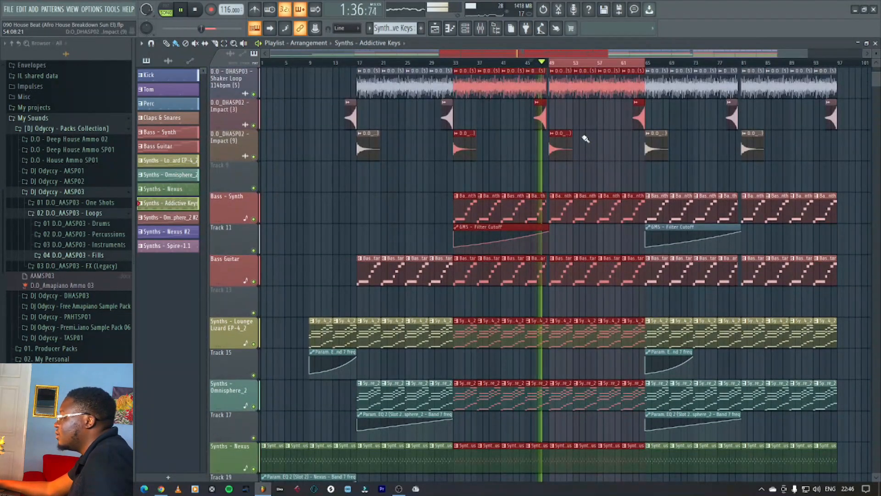
{"action": "scroll", "coordinate": [583, 137], "scroll_direction": "up", "scroll_amount": 5}
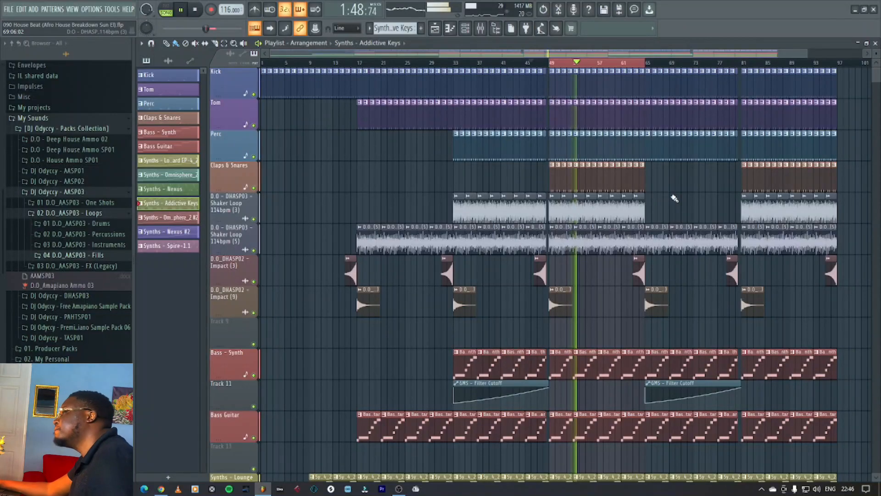
{"action": "key", "text": "space"}
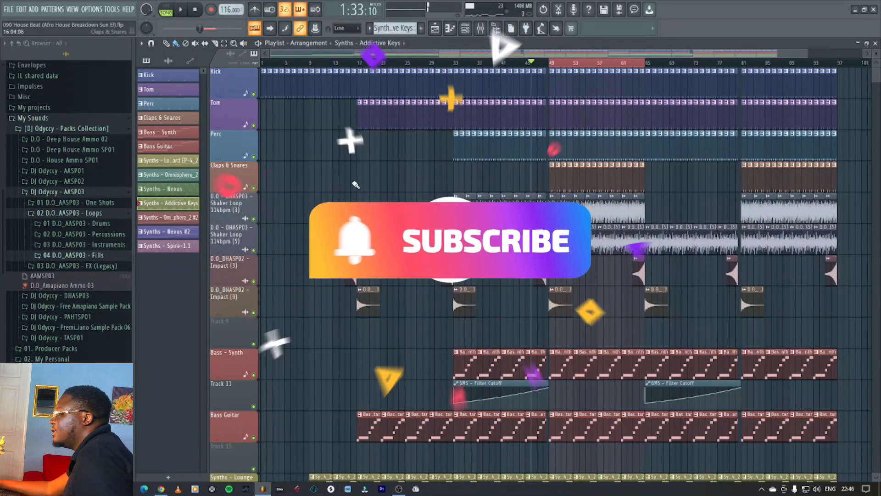
Solo the Claps & Snares track and play it from bar 49 in the playlist
{"action": "right_click", "coordinate": [254, 189]}
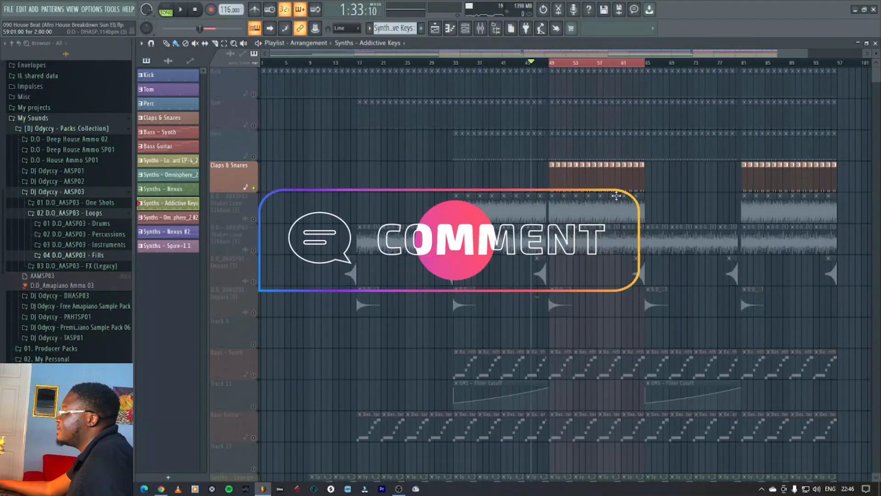
{"action": "left_click", "coordinate": [554, 69]}
{"action": "key", "text": "space"}
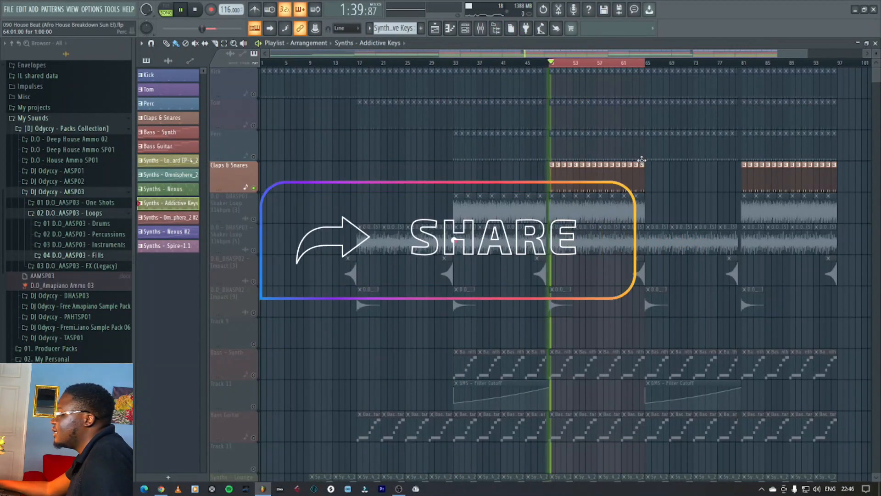
{"action": "left_click", "coordinate": [875, 43]}
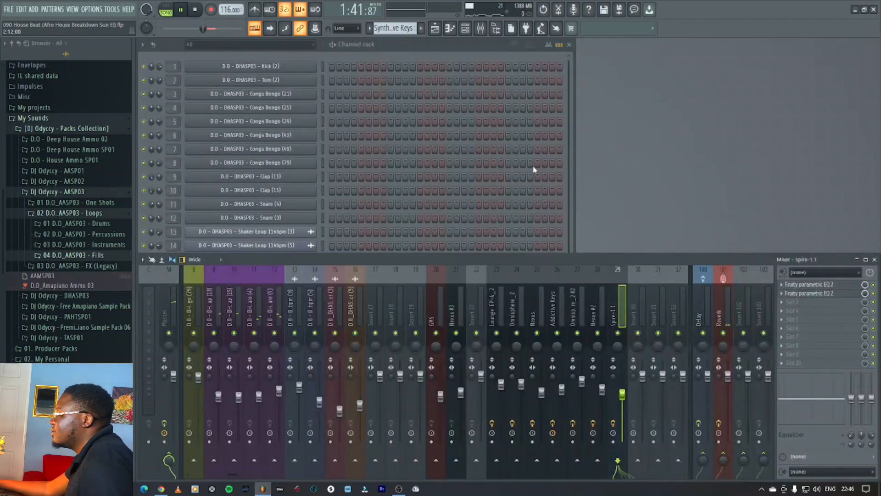
{"action": "key", "text": "F5"}
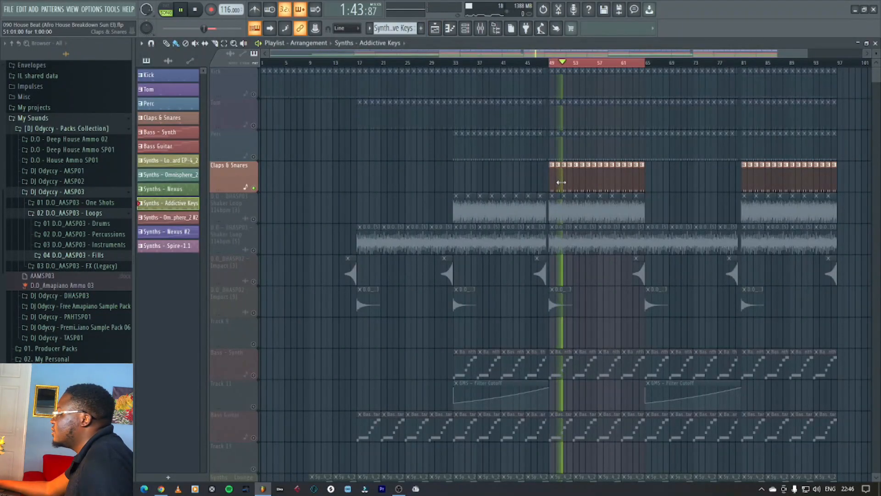
Select the Claps & Snares pattern, examine its clap and snare steps in the channel rack, and stop playback
{"action": "left_click", "coordinate": [562, 180]}
{"action": "left_click", "coordinate": [876, 44]}
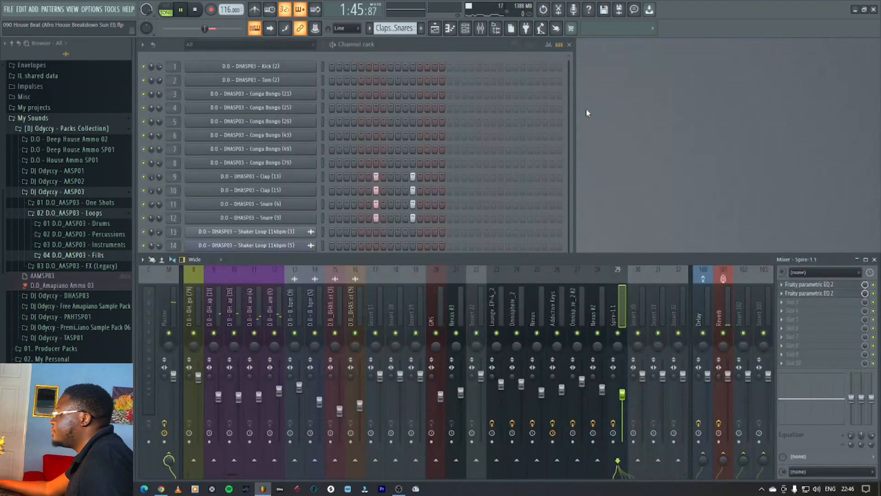
{"action": "left_click", "coordinate": [449, 51]}
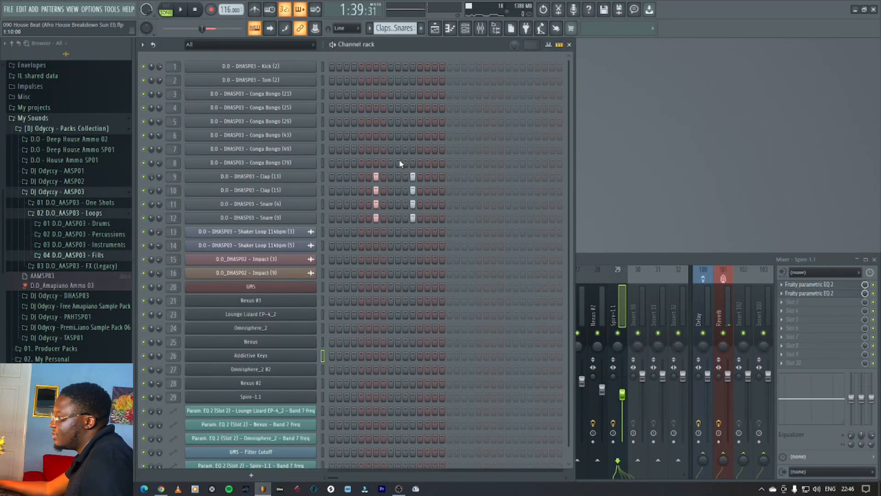
{"action": "left_click", "coordinate": [613, 265]}
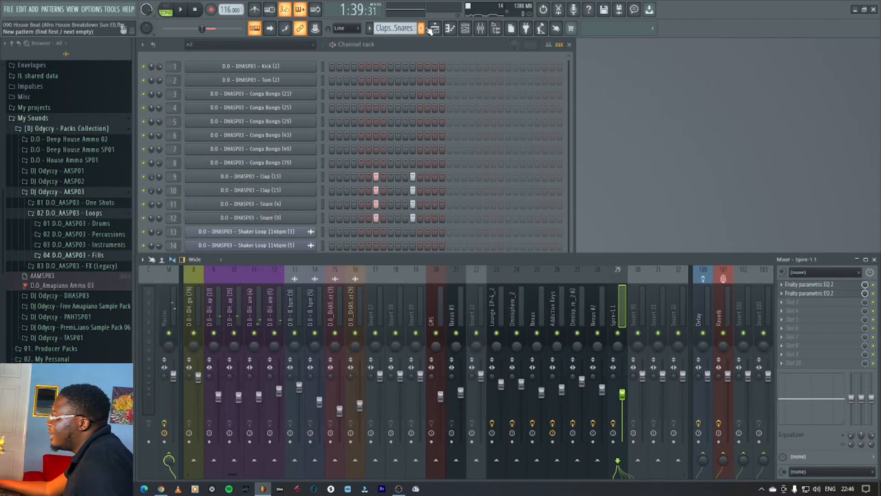
Return to the playlist, enable the Shaker Loop 114bpm (3) track, and briefly play it with the claps and snares
{"action": "left_click", "coordinate": [434, 29]}
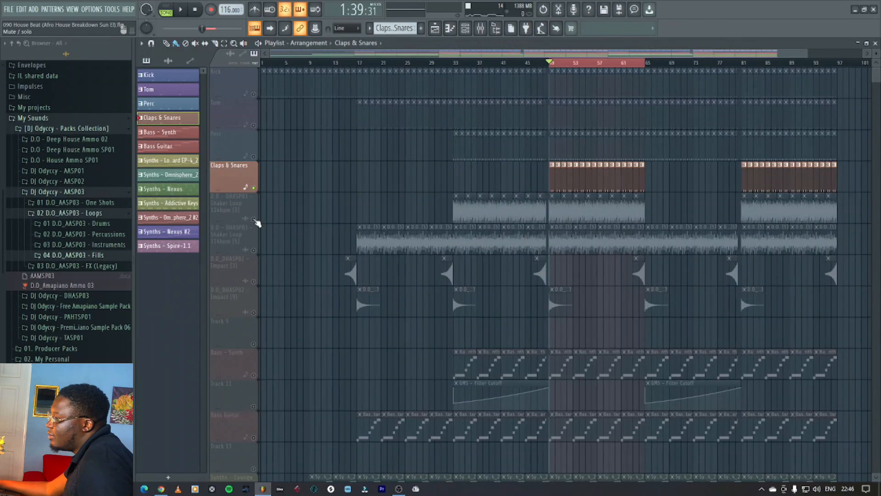
{"action": "left_click", "coordinate": [254, 220]}
{"action": "key", "text": "space"}
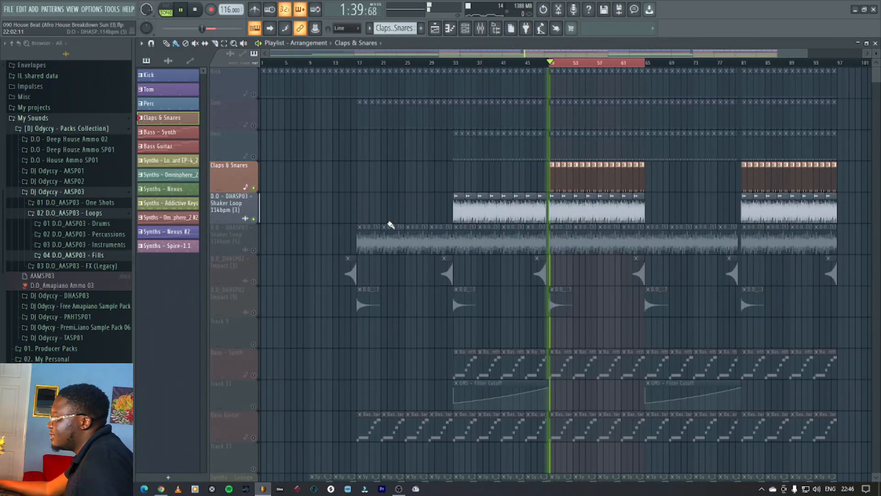
{"action": "key", "text": "space"}
Enable the Synths - Omnisphere_2 #2 track, select its pattern at bar 49, play it, and hide the playlist
{"action": "scroll", "coordinate": [258, 225], "scroll_direction": "down", "scroll_amount": 3}
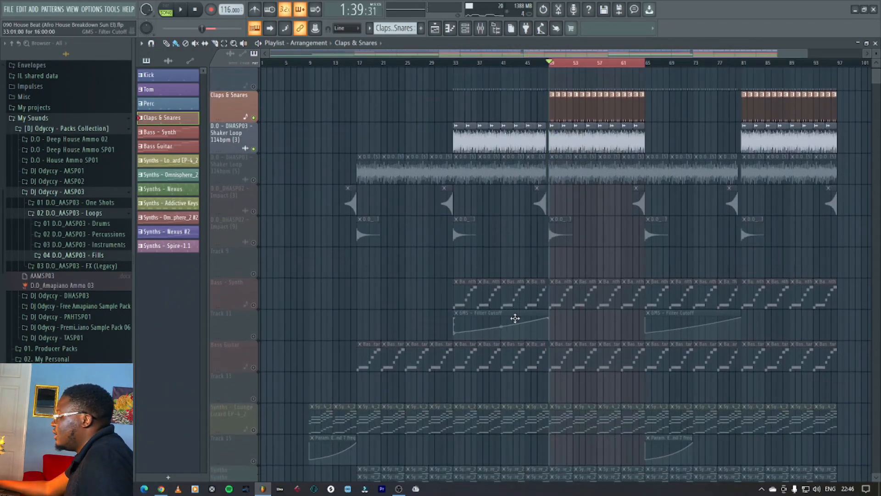
{"action": "scroll", "coordinate": [271, 272], "scroll_direction": "down", "scroll_amount": 11}
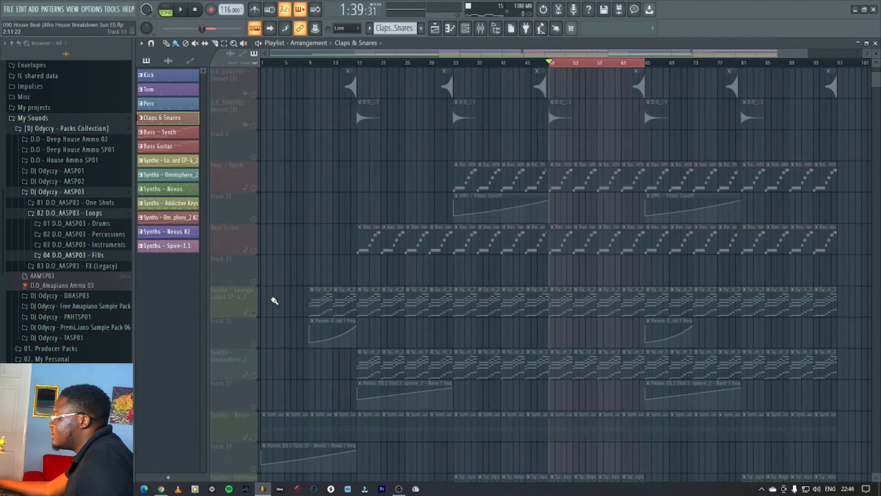
{"action": "scroll", "coordinate": [271, 298], "scroll_direction": "down", "scroll_amount": 2}
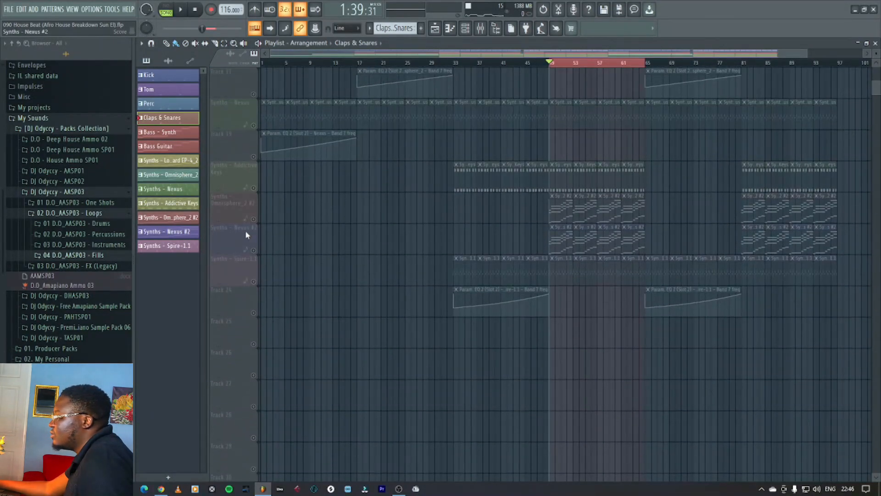
{"action": "left_click", "coordinate": [251, 217]}
{"action": "left_click", "coordinate": [579, 210]}
{"action": "key", "text": "space"}
{"action": "left_click", "coordinate": [876, 42]}
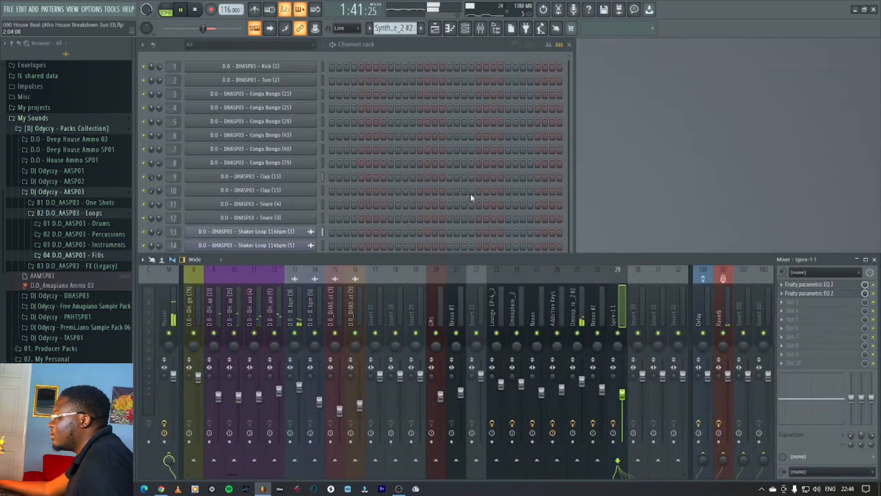
Examine the Omnisphere_2 #2 notes in the piano roll during playback, then close it and stop
{"action": "left_click", "coordinate": [568, 247]}
{"action": "scroll", "coordinate": [321, 367], "scroll_direction": "up", "scroll_amount": 1}
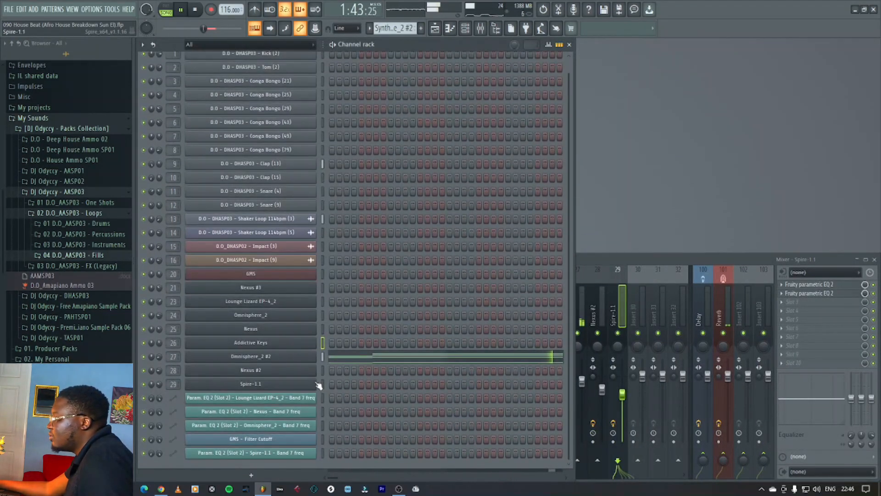
{"action": "left_click", "coordinate": [369, 362]}
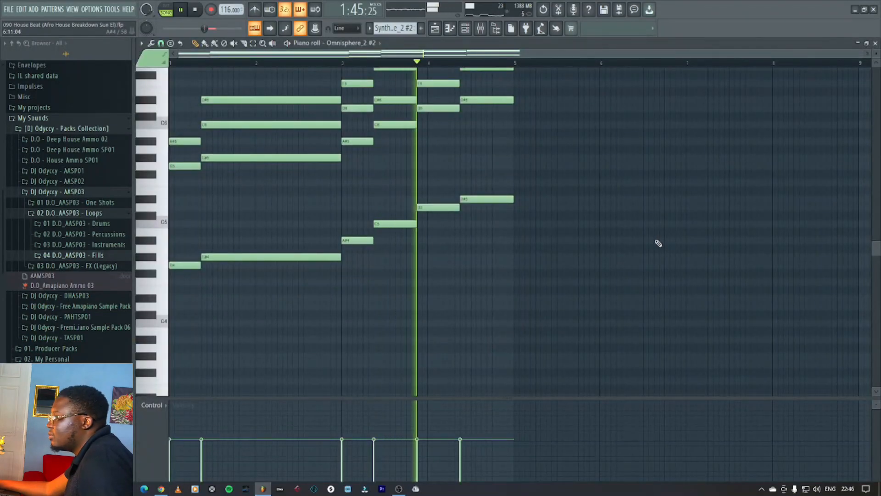
{"action": "scroll", "coordinate": [661, 238], "scroll_direction": "up", "scroll_amount": 3}
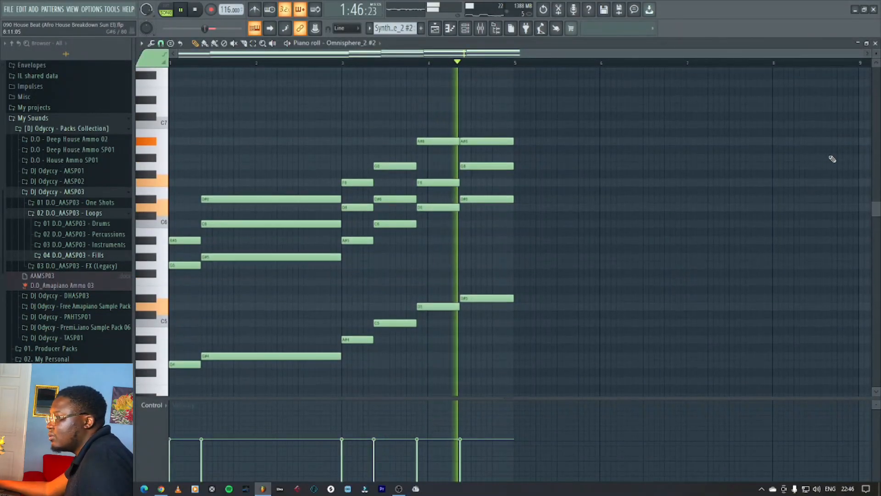
{"action": "left_click", "coordinate": [875, 43]}
{"action": "key", "text": "space"}
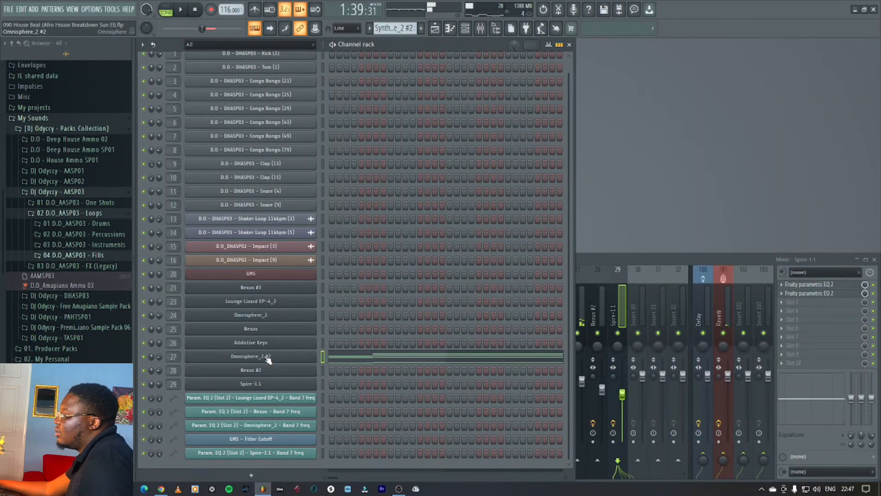
Examine Omnisphere_2 #2's Analog + Formant Wheel patch while playing the section with its Solo mode on and off, then close the plugin
{"action": "left_click", "coordinate": [225, 358]}
{"action": "left_click_drag", "start_coordinate": [636, 81], "coordinate": [530, 146]}
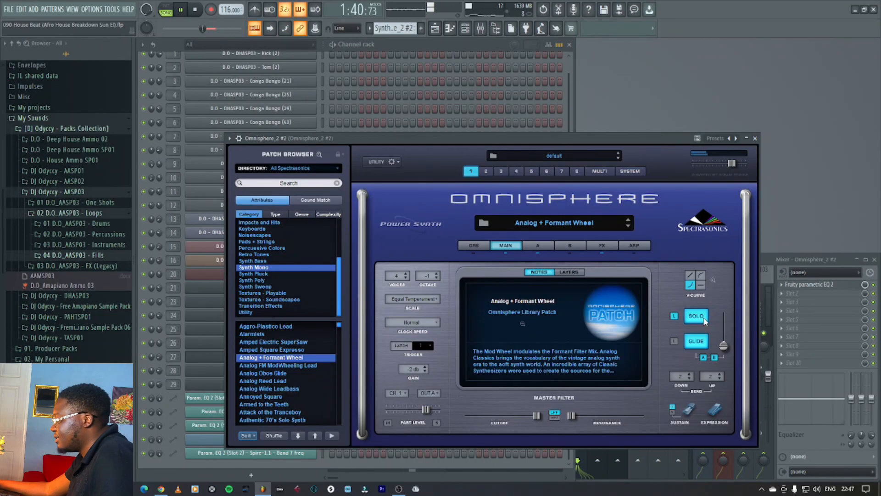
{"action": "key", "text": "space"}
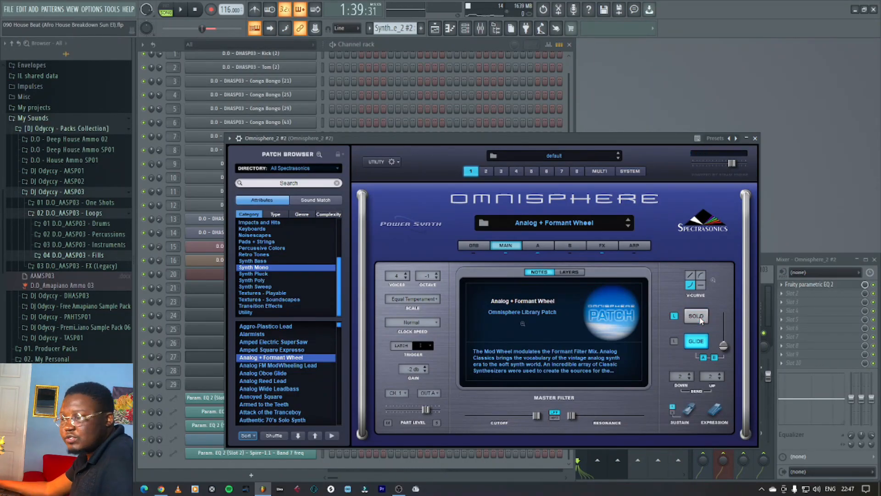
{"action": "key", "text": "space"}
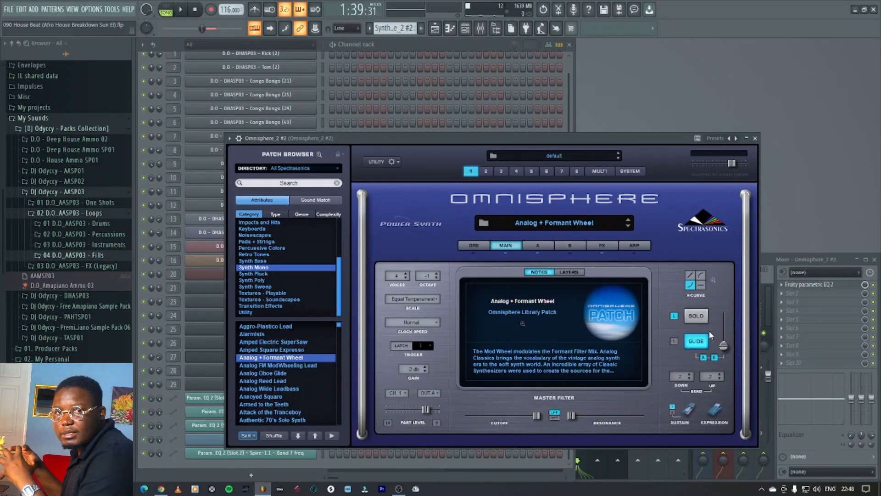
{"action": "key", "text": "space"}
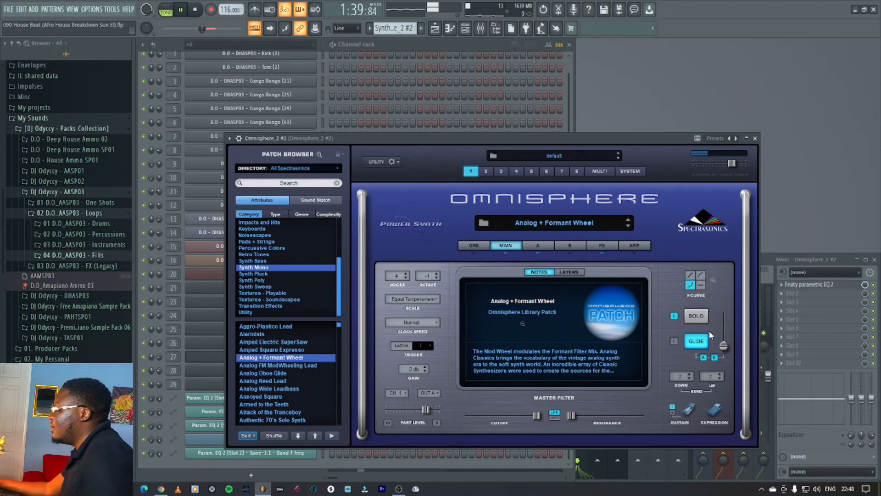
{"action": "left_click", "coordinate": [755, 138]}
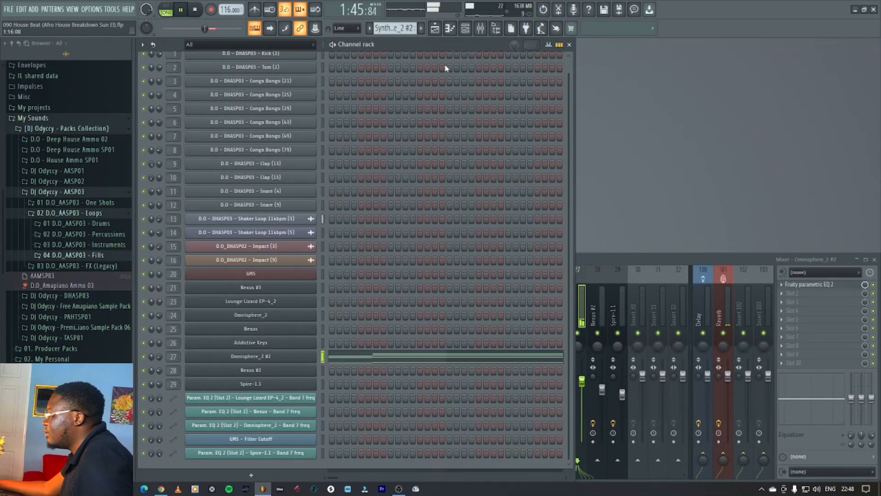
Return to the playlist, enable the Synths - Nexus #2 track, select its pattern at bar 49, and hide the playlist
{"action": "left_click", "coordinate": [436, 31]}
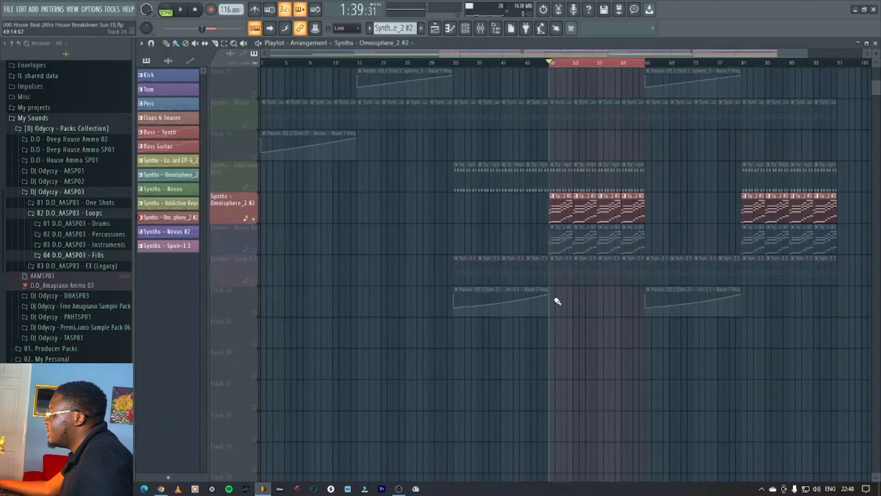
{"action": "left_click", "coordinate": [253, 250]}
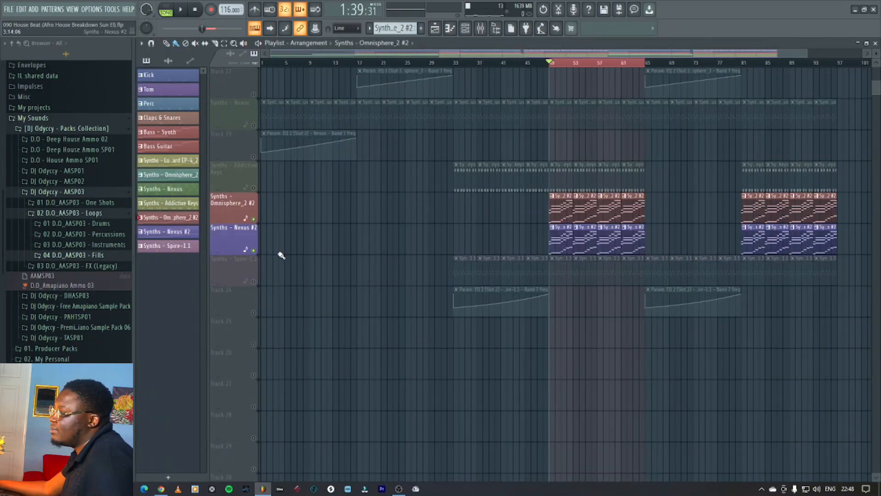
{"action": "left_click", "coordinate": [567, 247]}
{"action": "left_click", "coordinate": [875, 43]}
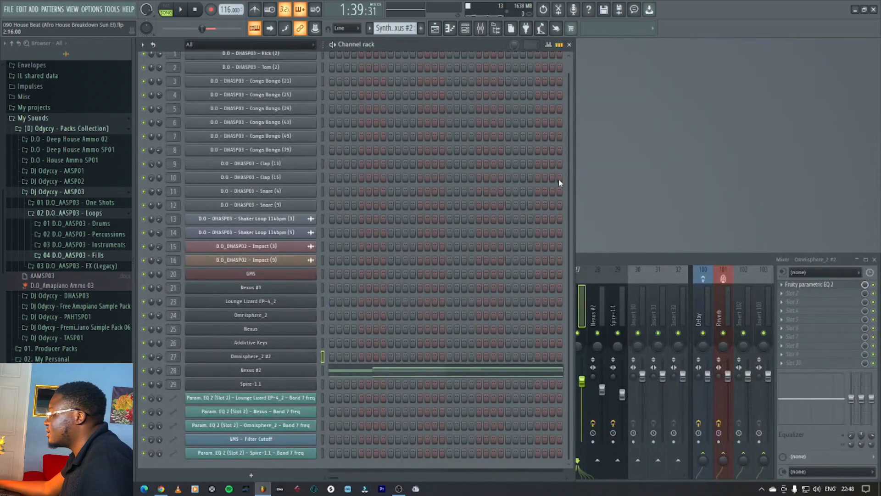
Open Nexus #2 and examine its Brass Stakkato 1 preset in XP Dance Orchestra during playback, then close the plugin
{"action": "left_click", "coordinate": [296, 371]}
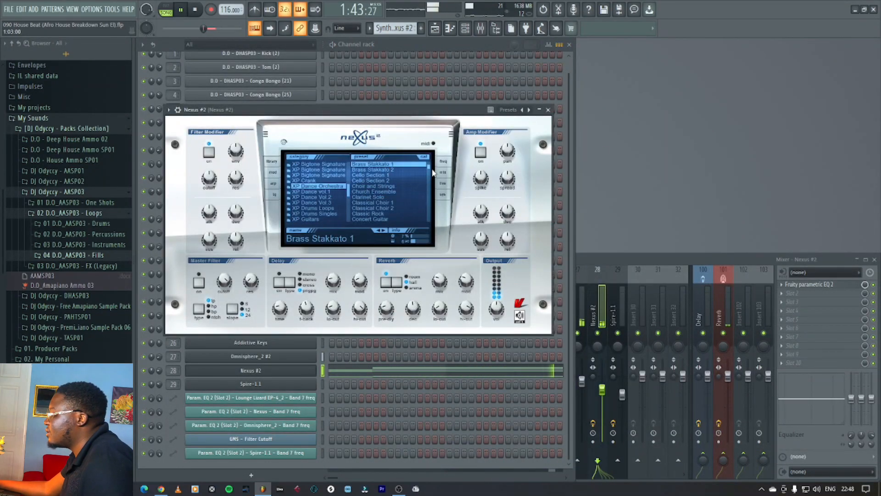
{"action": "scroll", "coordinate": [431, 171], "scroll_direction": "up", "scroll_amount": 3}
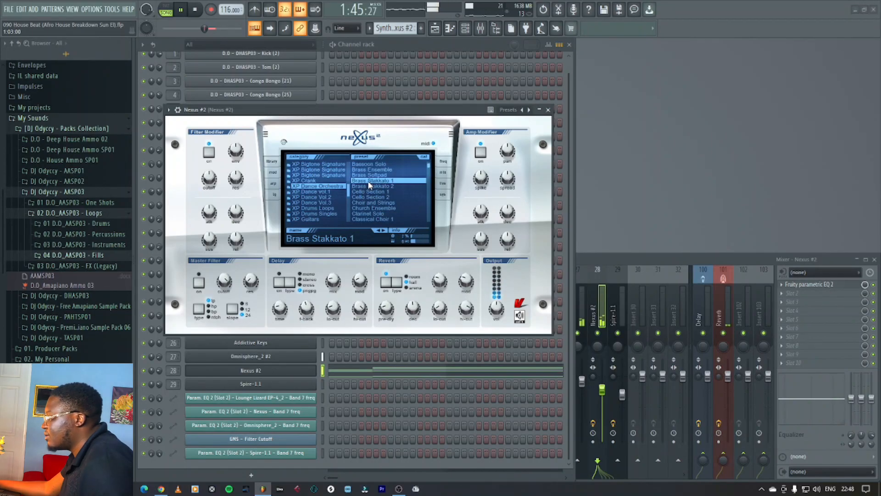
{"action": "left_click", "coordinate": [548, 110]}
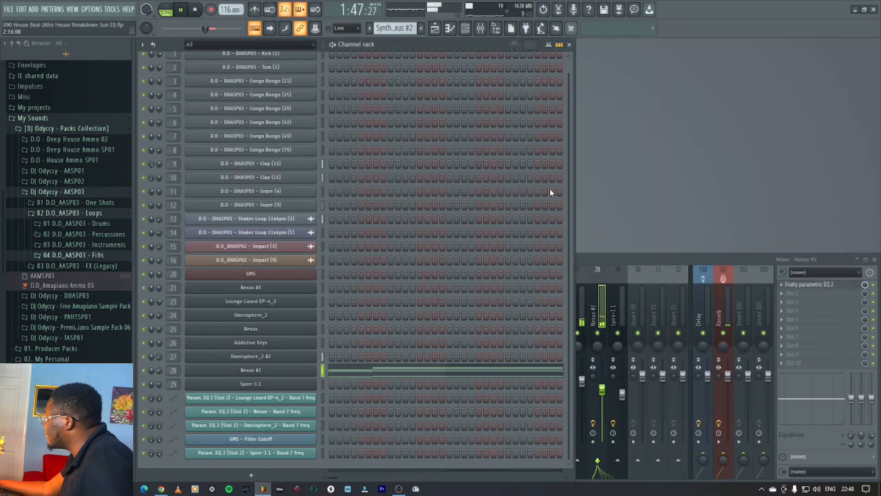
Show the playlist, stop playback, and re-enable all tracks from the Synths - Nexus #2 track
{"action": "left_click", "coordinate": [435, 29]}
{"action": "key", "text": "space"}
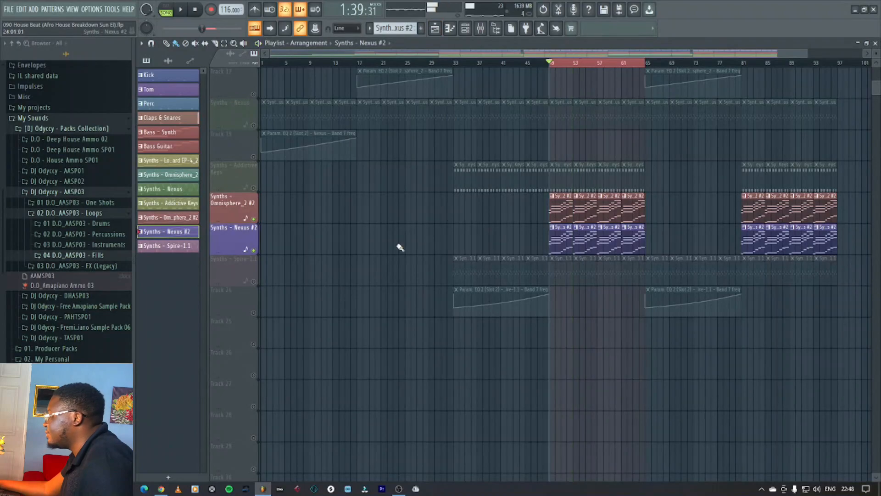
{"action": "right_click", "coordinate": [253, 250]}
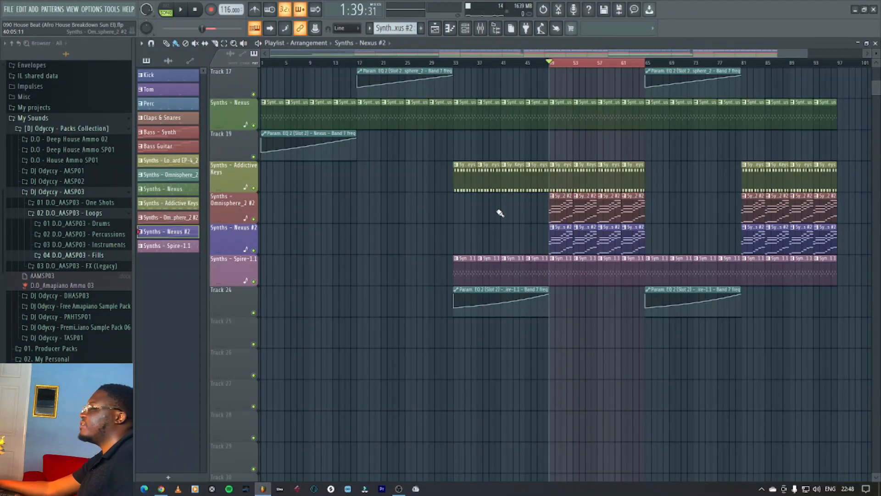
Play the full arrangement from bar 49 and reduce the playlist's track height to show more tracks
{"action": "key", "text": "space"}
{"action": "scroll", "coordinate": [681, 201], "scroll_direction": "up", "scroll_amount": 10}
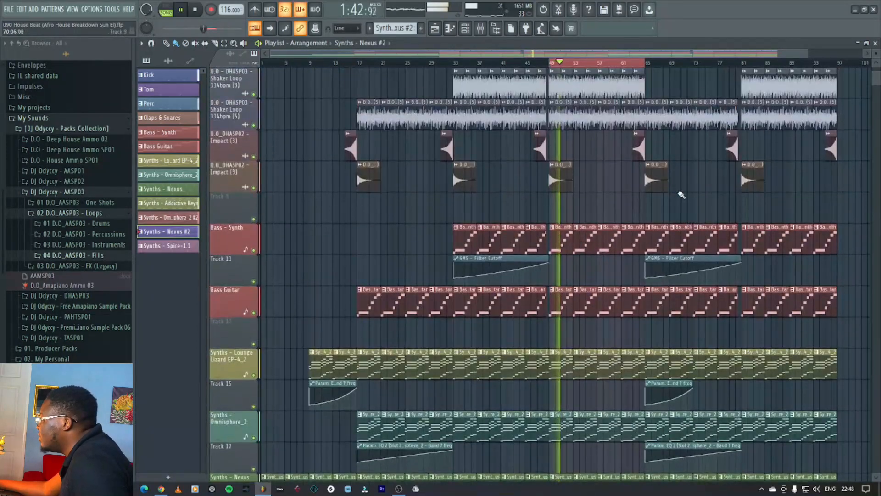
{"action": "scroll", "coordinate": [682, 194], "scroll_direction": "up", "scroll_amount": 4}
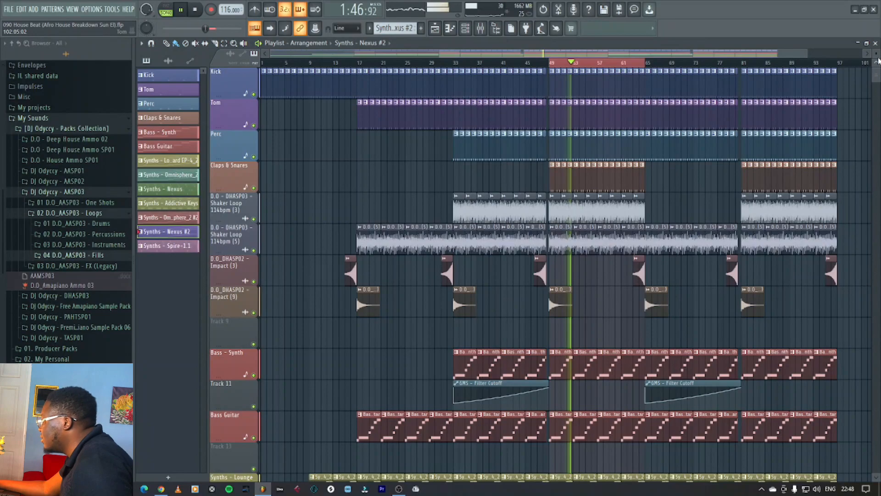
{"action": "left_click_drag", "start_coordinate": [876, 54], "coordinate": [876, 66]}
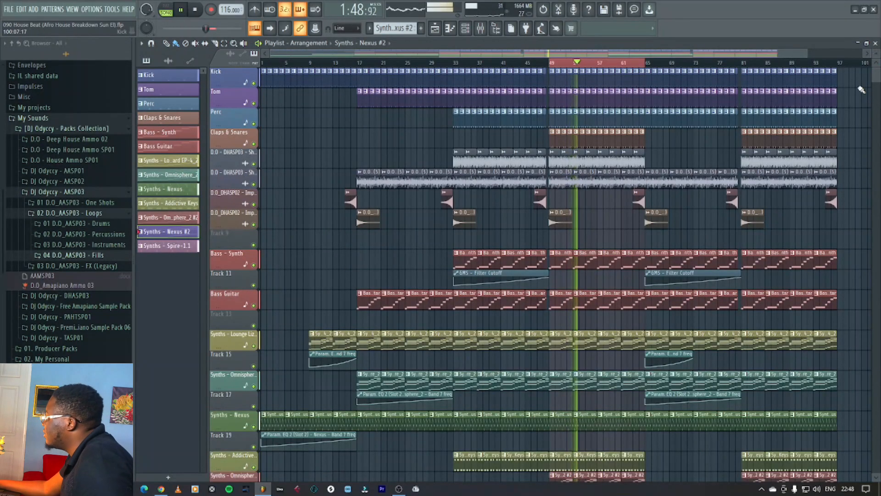